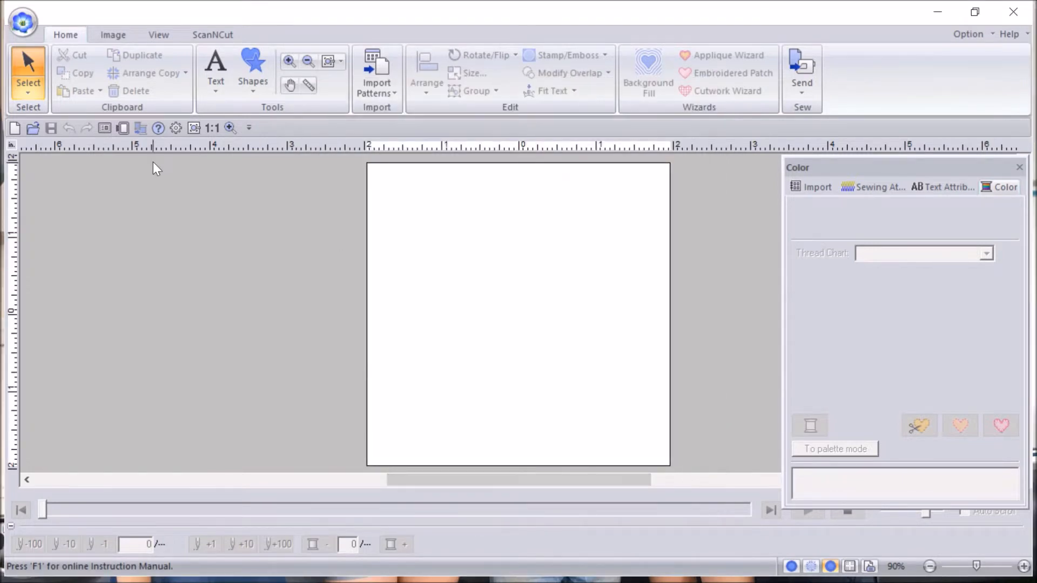
Step: Open the scanned "Sew Lush" handwriting image from file as the background template and leave it deselected
{"action": "left_click", "coordinate": [118, 36]}
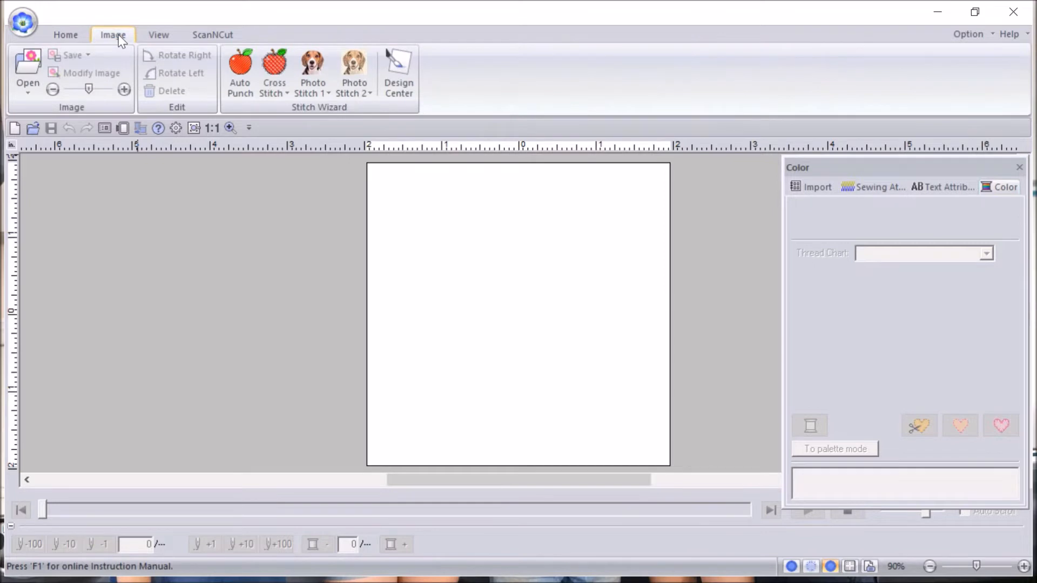
{"action": "left_click", "coordinate": [24, 67]}
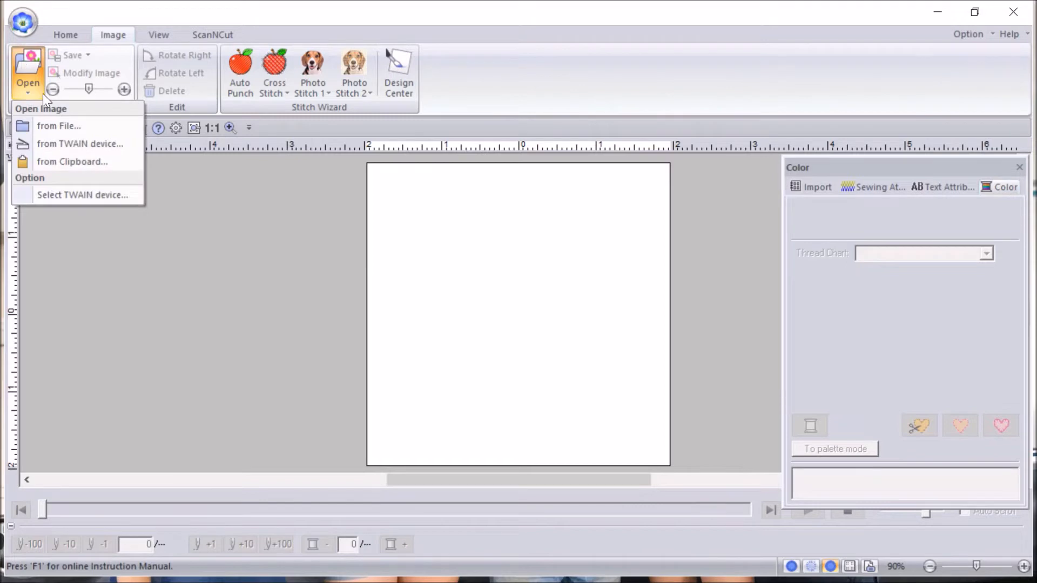
{"action": "left_click", "coordinate": [47, 126]}
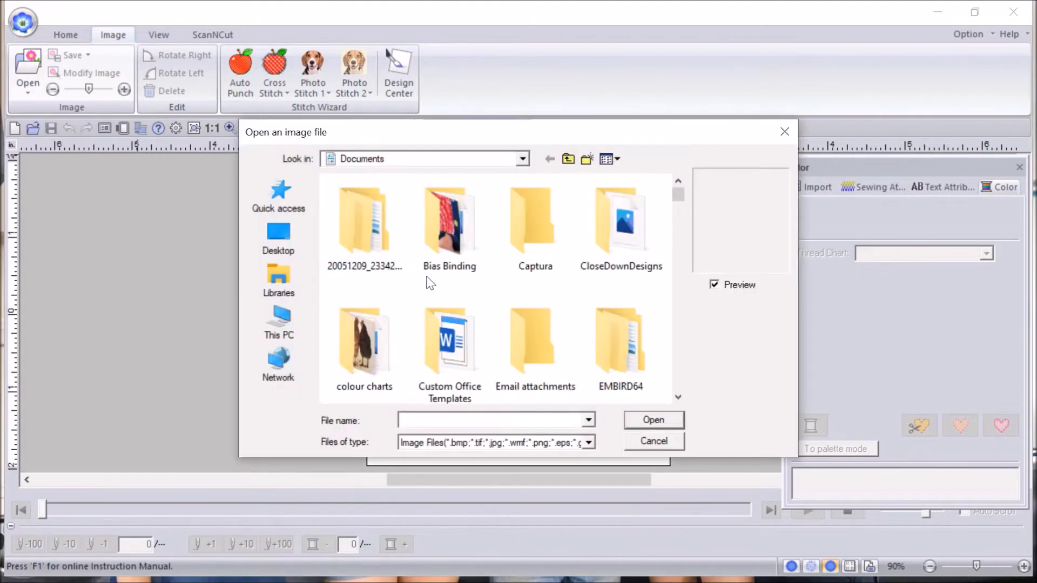
{"action": "scroll", "coordinate": [481, 243], "scroll_direction": "down", "scroll_amount": 15}
{"action": "double_click", "coordinate": [620, 227]}
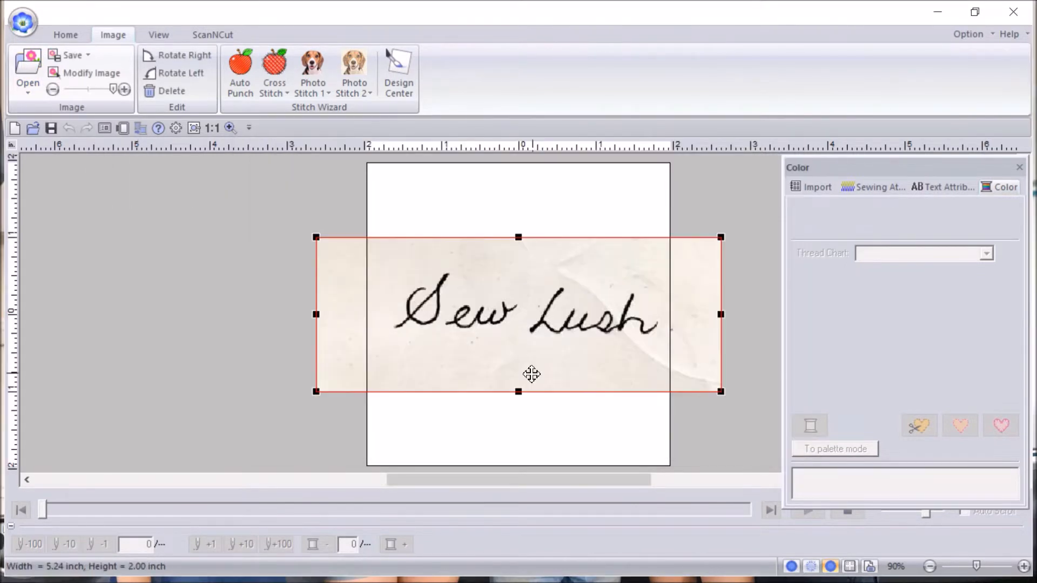
{"action": "left_click", "coordinate": [171, 255]}
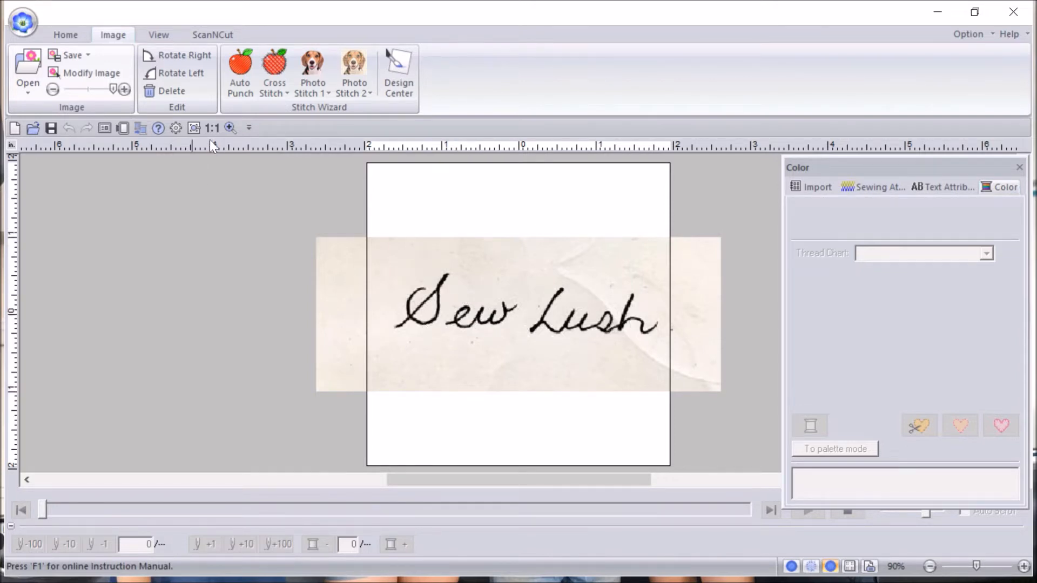
Step: Trace the handwritten capital S with an open curve outline in Triple Stitch, using SULKY Rayon 561 LIPSTICK thread
{"action": "left_click", "coordinate": [231, 131]}
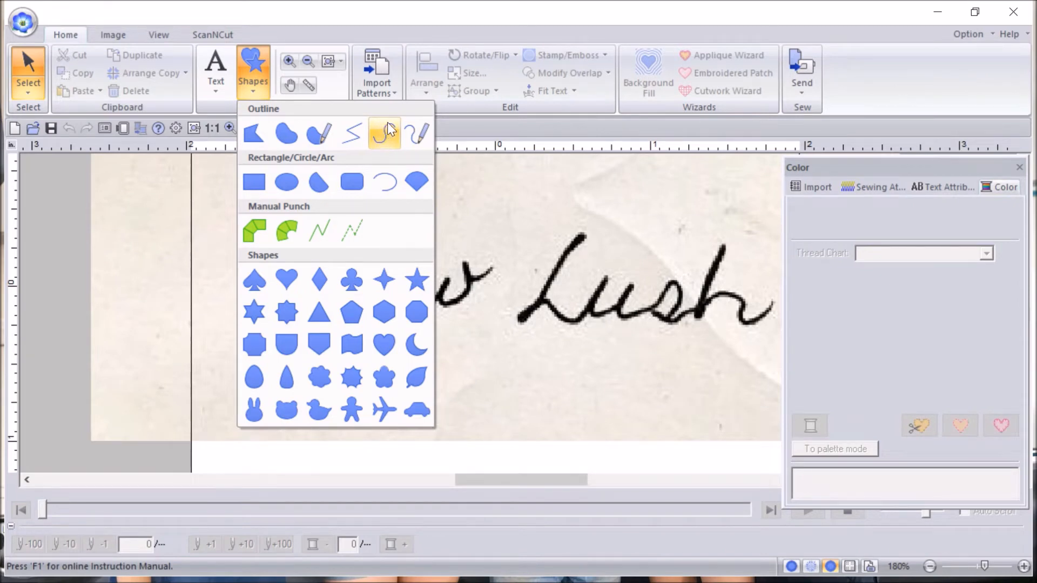
{"action": "left_click", "coordinate": [387, 133]}
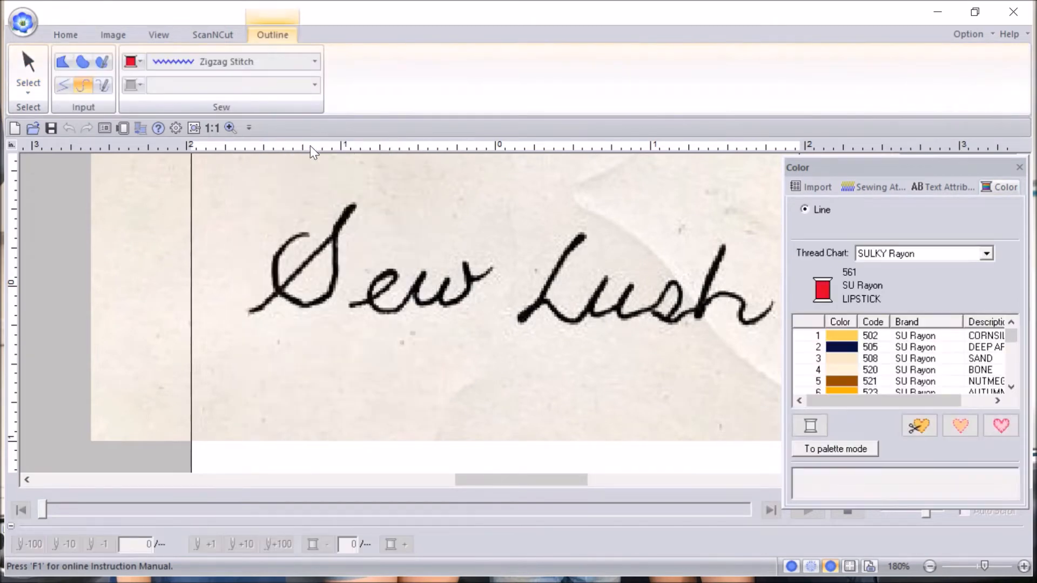
{"action": "left_click", "coordinate": [316, 62]}
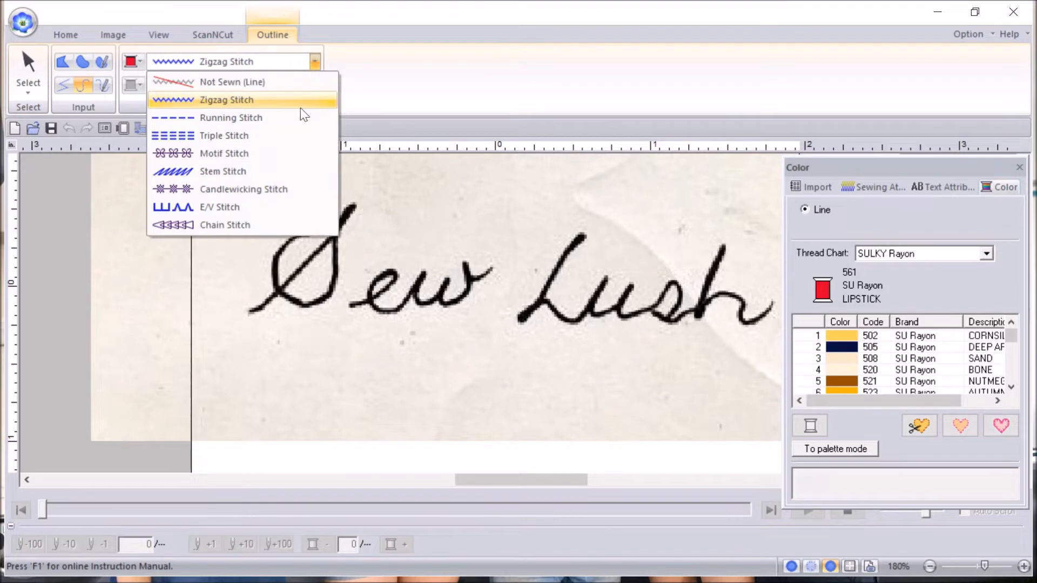
{"action": "left_click", "coordinate": [231, 136]}
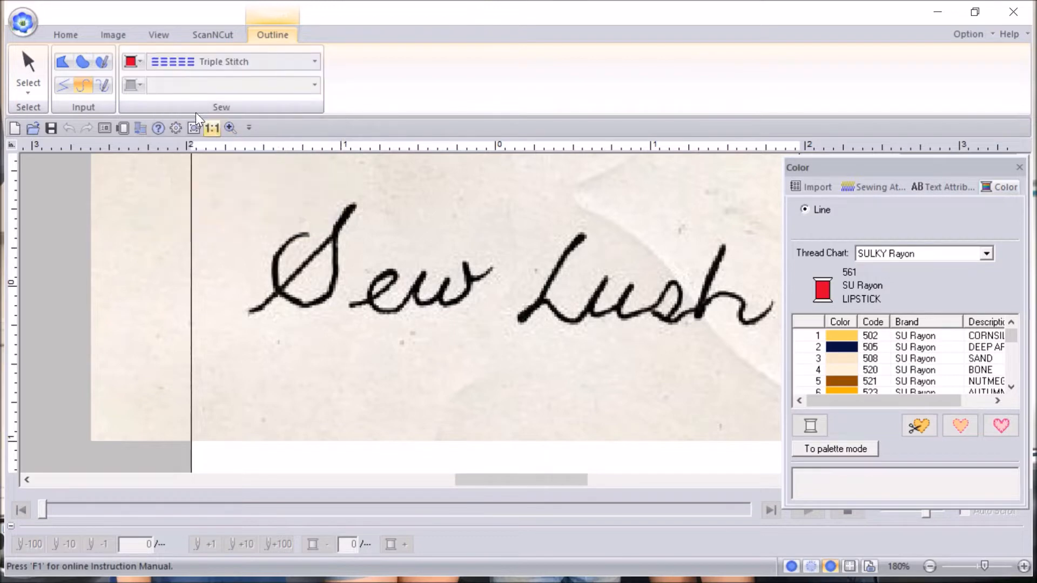
{"action": "left_click", "coordinate": [139, 63]}
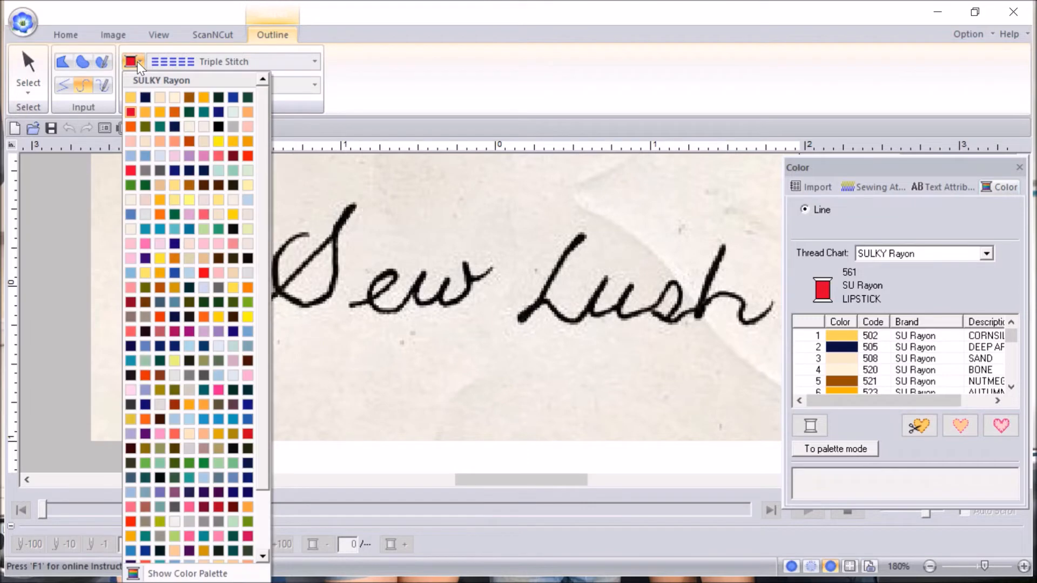
{"action": "left_click", "coordinate": [131, 112]}
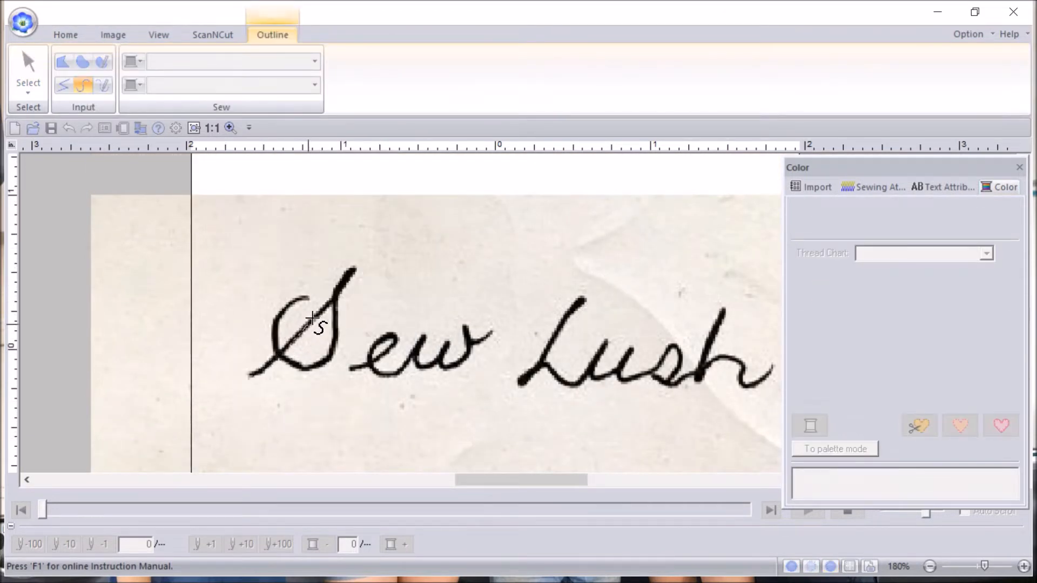
{"action": "mouse_move", "coordinate": [346, 273]}
{"action": "left_mouse_down"}
{"action": "mouse_move", "coordinate": [335, 352]}
{"action": "mouse_move", "coordinate": [318, 363]}
{"action": "mouse_move", "coordinate": [287, 362]}
{"action": "mouse_move", "coordinate": [276, 312]}
{"action": "mouse_move", "coordinate": [308, 301]}
{"action": "left_mouse_up"}
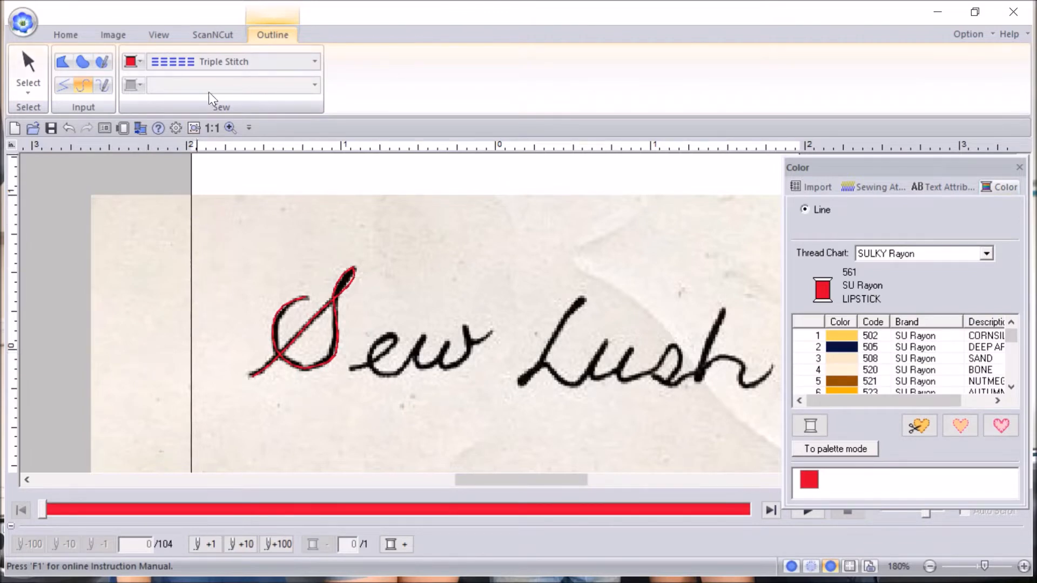
Step: Fade out the background image completely and examine the traced S outline up close
{"action": "left_click", "coordinate": [122, 33]}
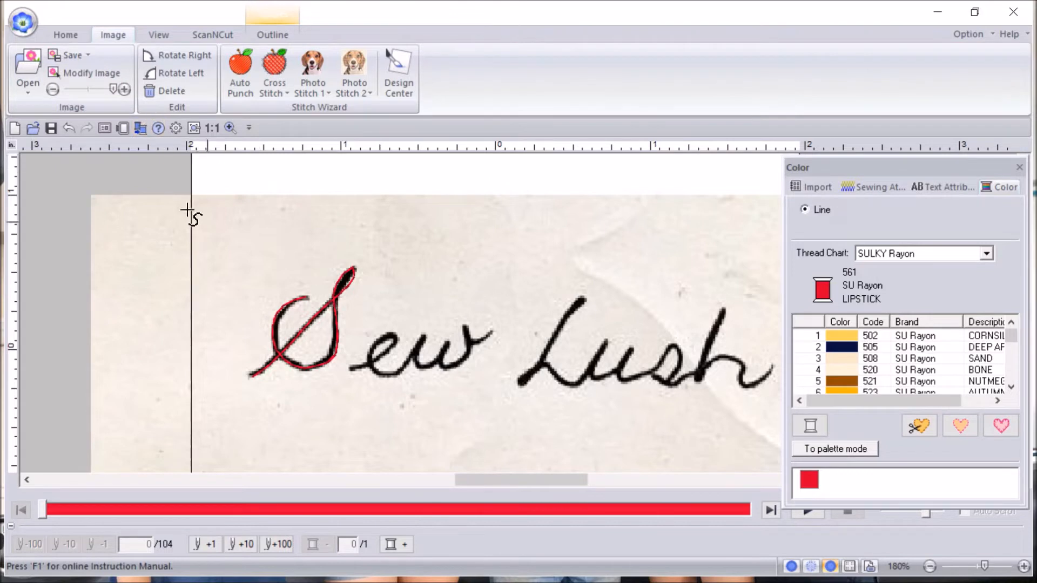
{"action": "left_click", "coordinate": [114, 89]}
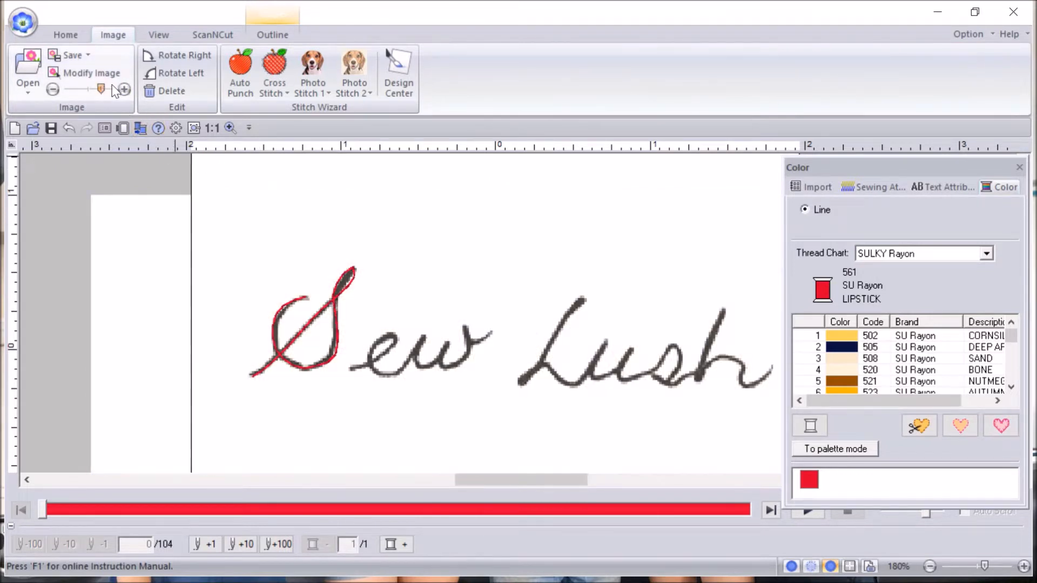
{"action": "left_click_drag", "start_coordinate": [102, 89], "coordinate": [75, 92]}
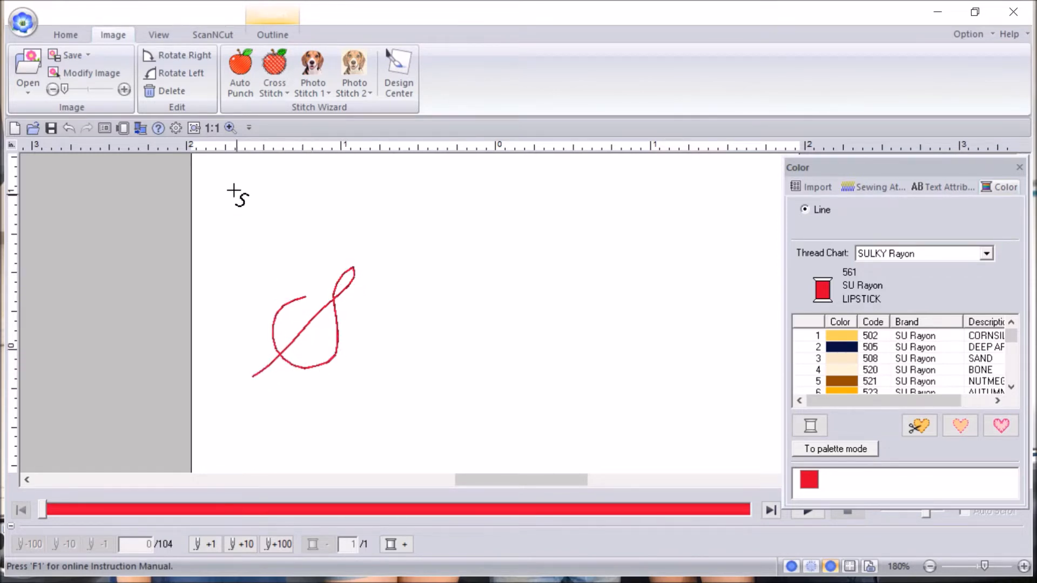
{"action": "left_click", "coordinate": [232, 130]}
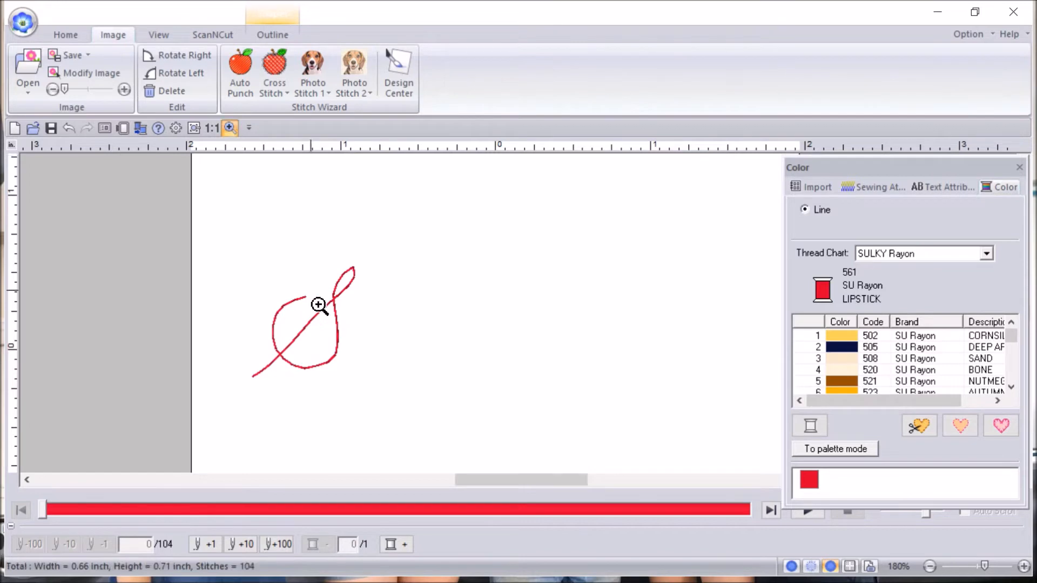
{"action": "left_click", "coordinate": [336, 342]}
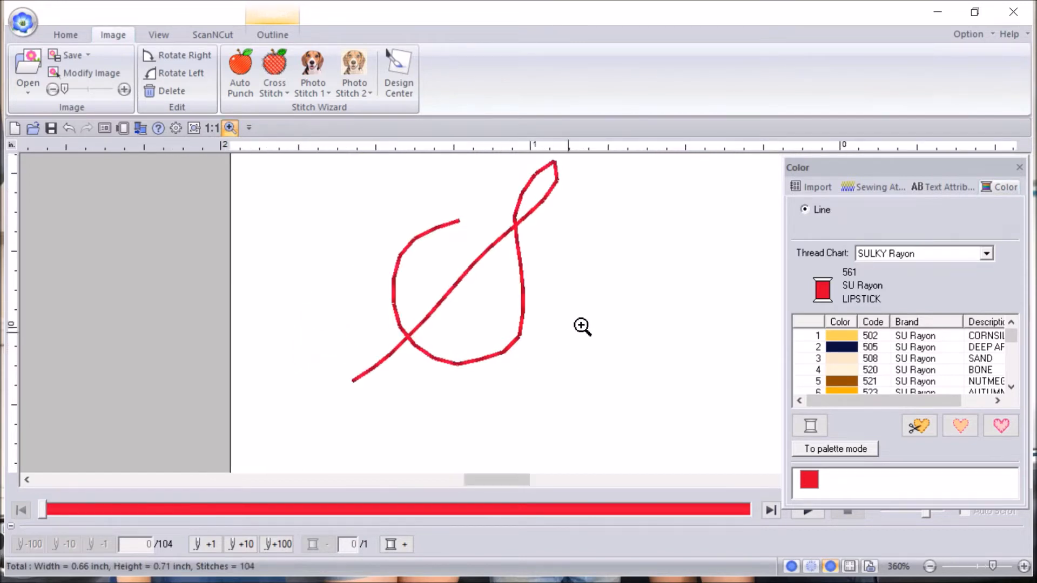
{"action": "scroll", "coordinate": [197, 92], "scroll_direction": "up", "scroll_amount": 1}
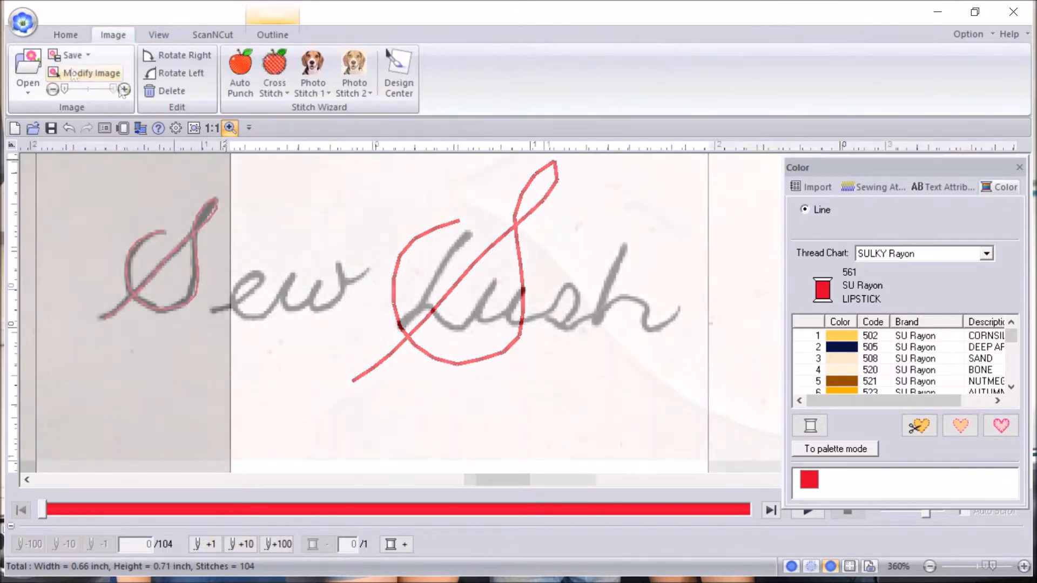
Step: Trace the joined letters "ew" of Sew with one open curve outline in red Triple Stitch
{"action": "left_click", "coordinate": [66, 36]}
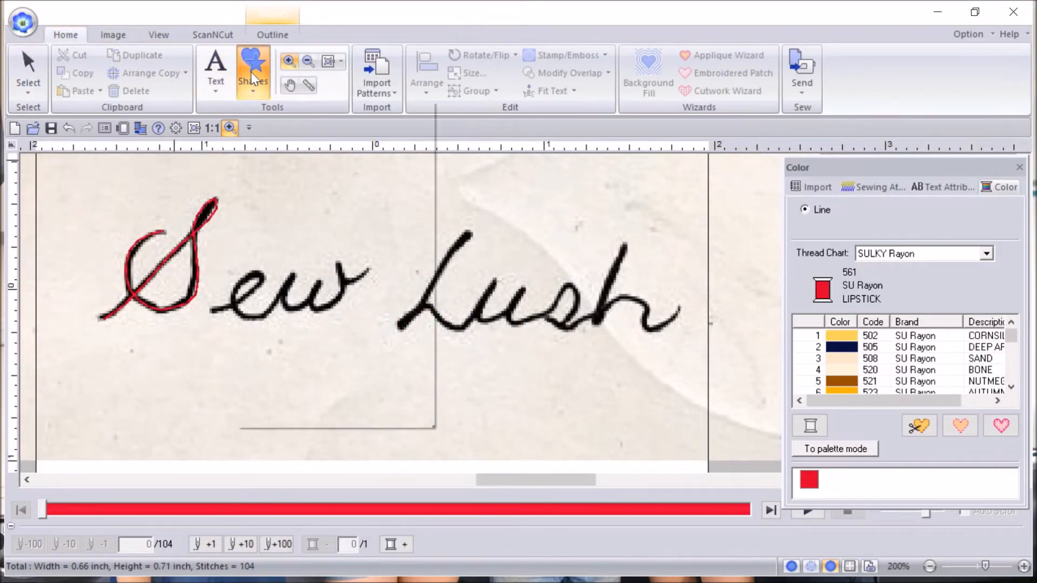
{"action": "left_click", "coordinate": [255, 92]}
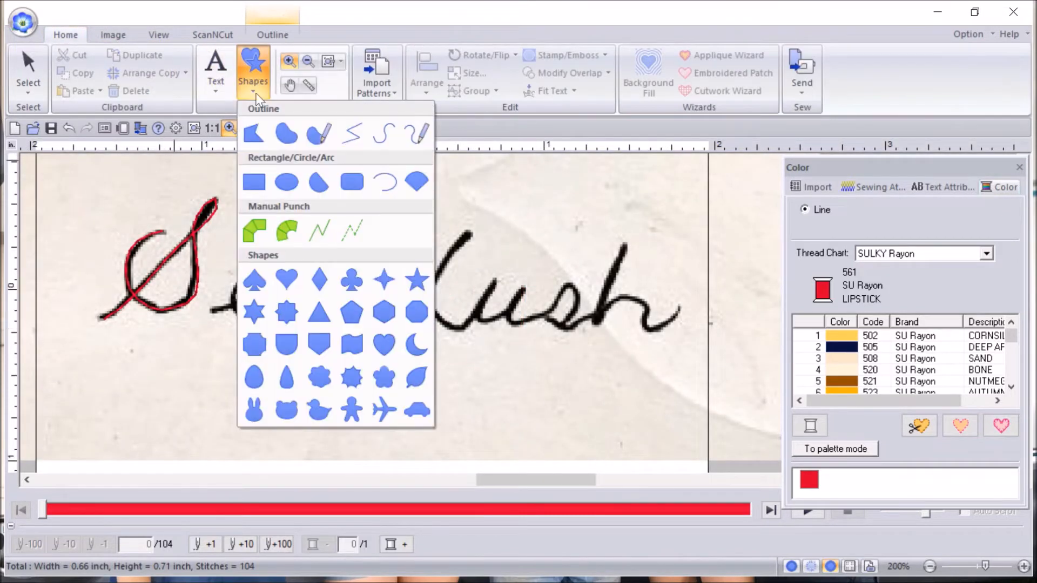
{"action": "left_click", "coordinate": [387, 142]}
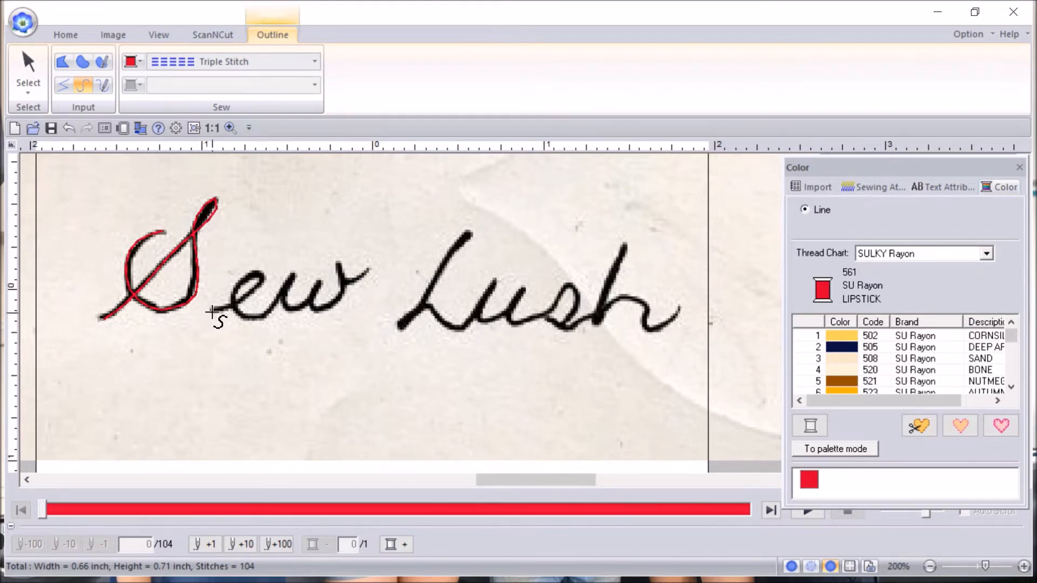
{"action": "left_click", "coordinate": [212, 310]}
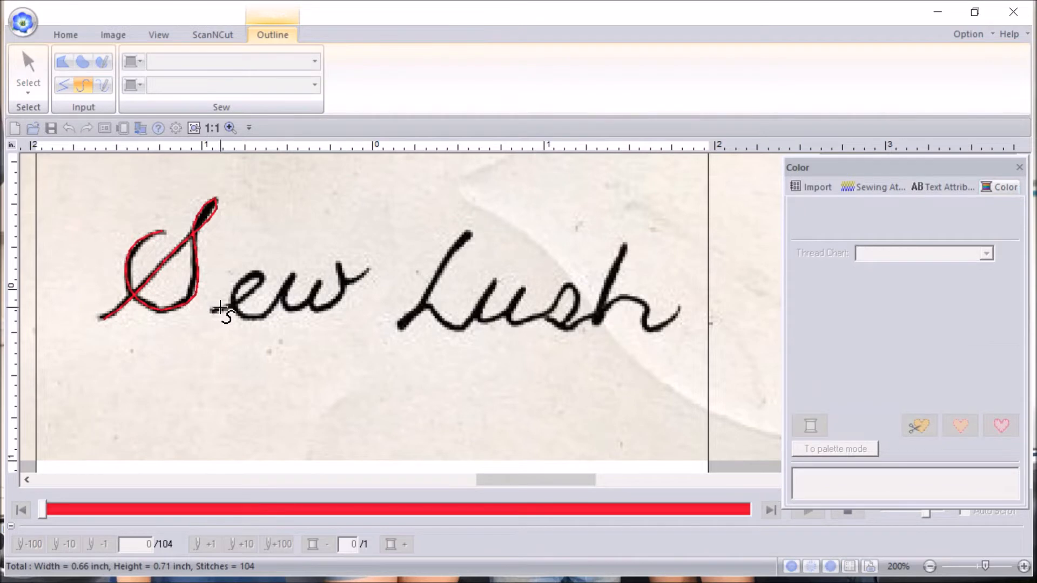
{"action": "left_click", "coordinate": [231, 306]}
{"action": "left_click", "coordinate": [293, 275]}
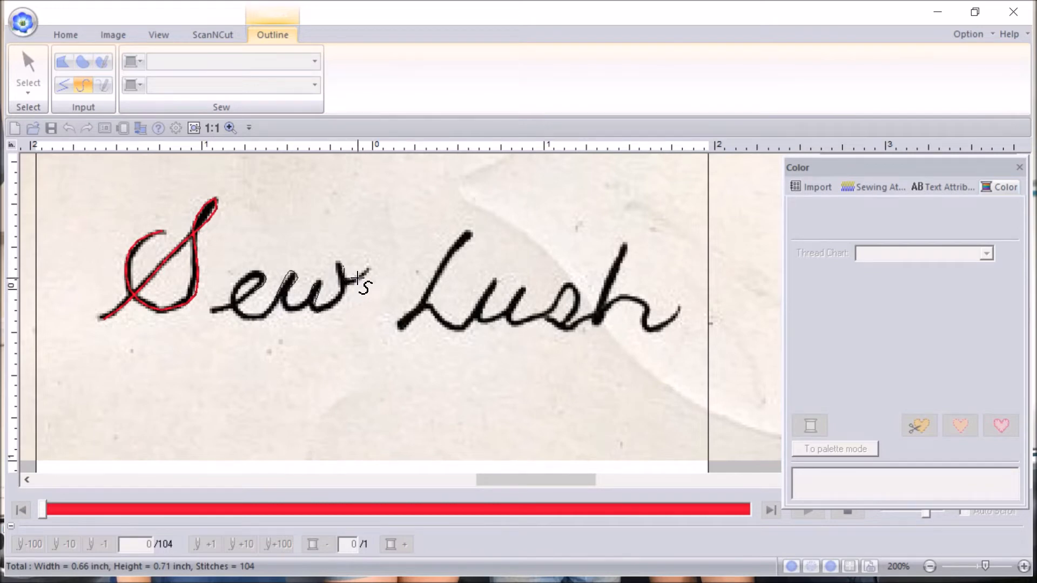
{"action": "double_click", "coordinate": [370, 272]}
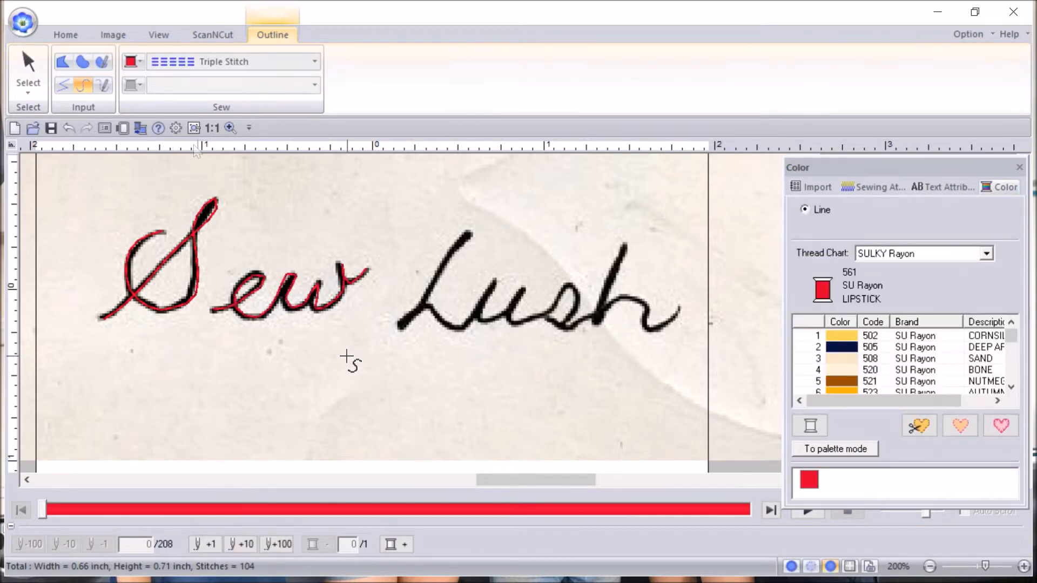
Step: Reshape the traced "ew" outline by moving individual points at the w's peaks and lower curve to follow the handwriting
{"action": "left_click", "coordinate": [212, 129]}
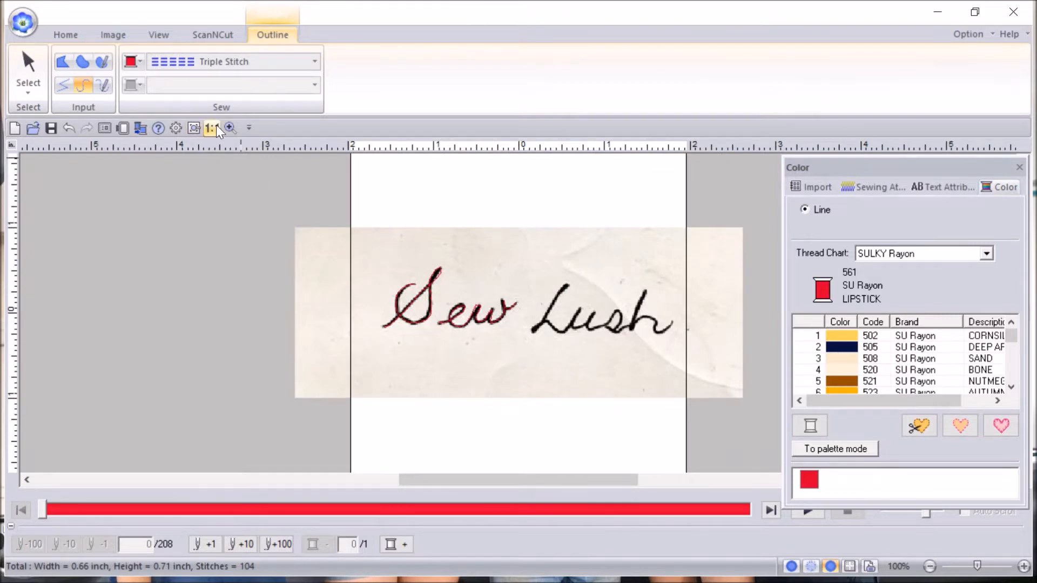
{"action": "left_click", "coordinate": [231, 128]}
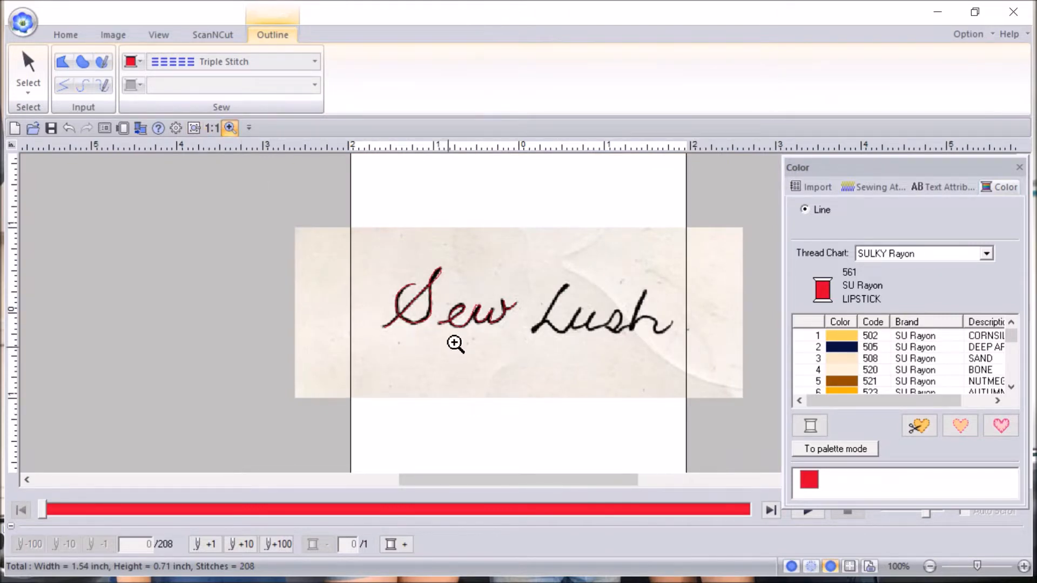
{"action": "left_click", "coordinate": [454, 320]}
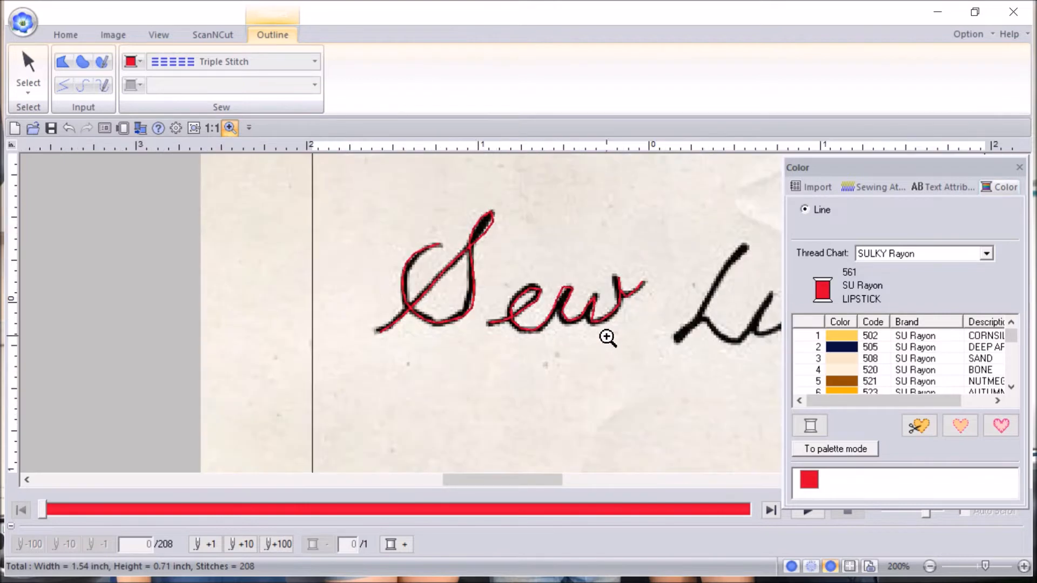
{"action": "left_click", "coordinate": [606, 338]}
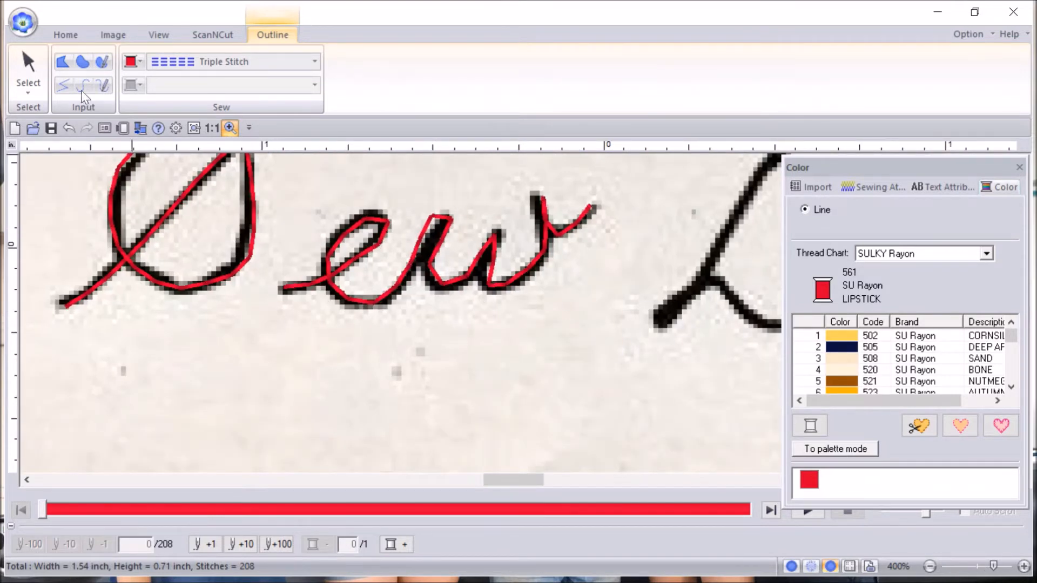
{"action": "left_click", "coordinate": [39, 63]}
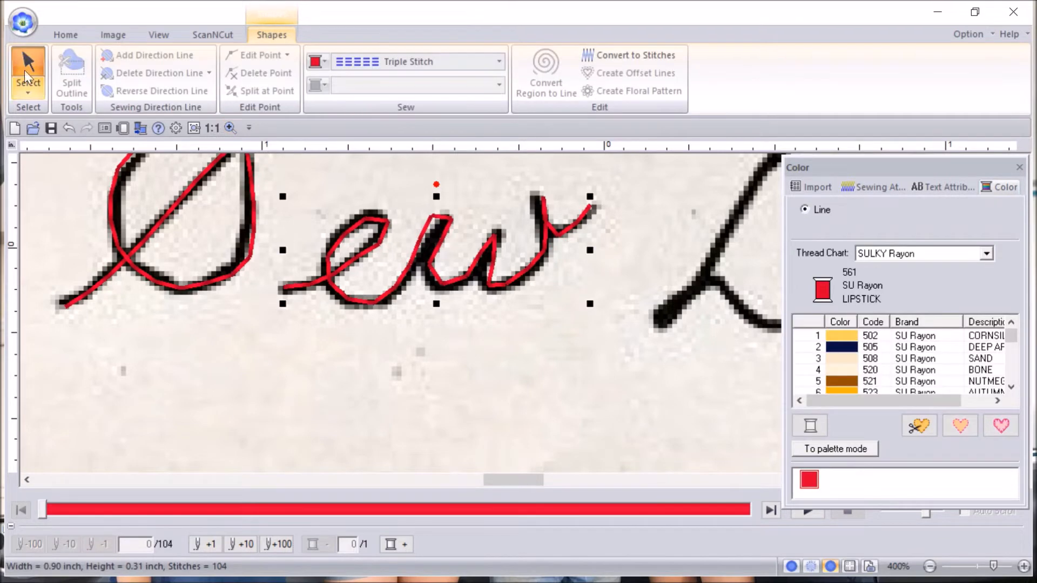
{"action": "left_click", "coordinate": [28, 83]}
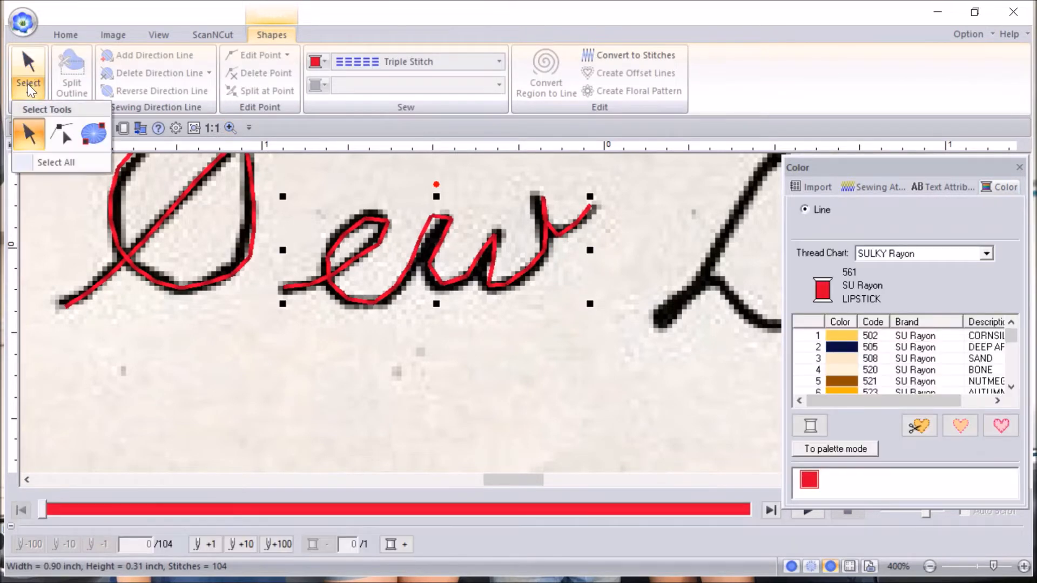
{"action": "left_click", "coordinate": [62, 129]}
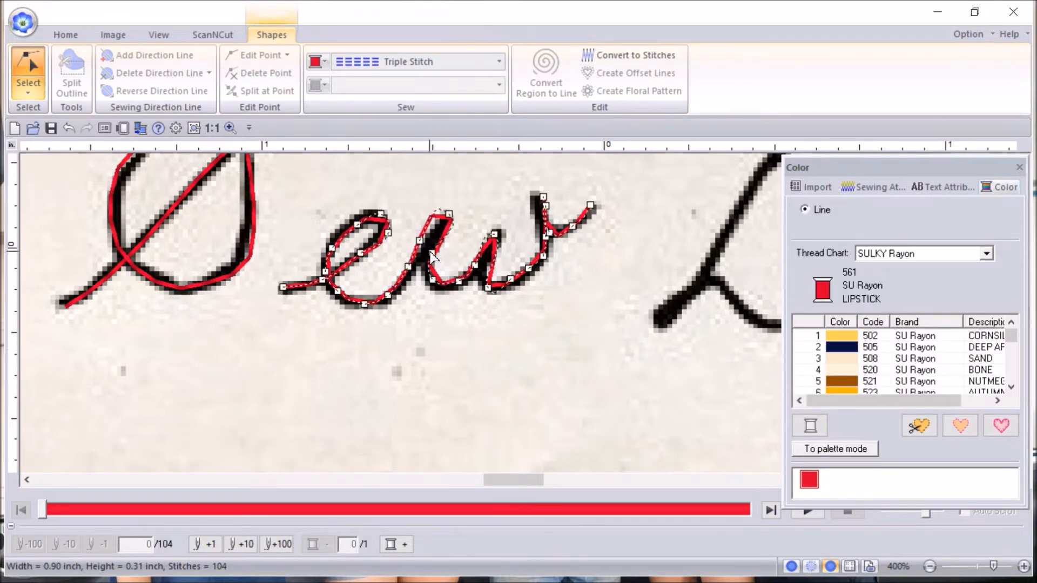
{"action": "left_click", "coordinate": [440, 210]}
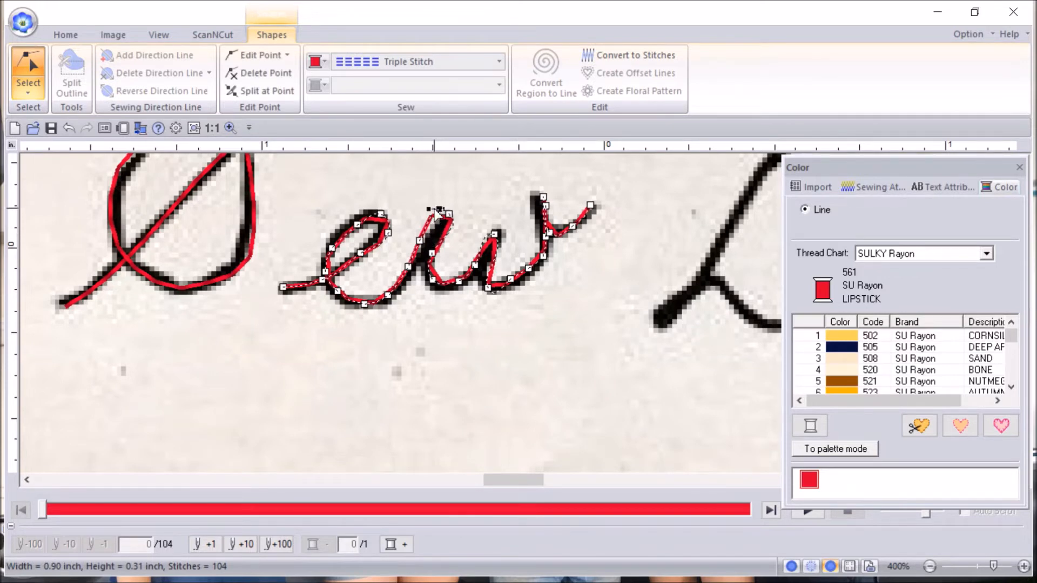
{"action": "left_click", "coordinate": [435, 223]}
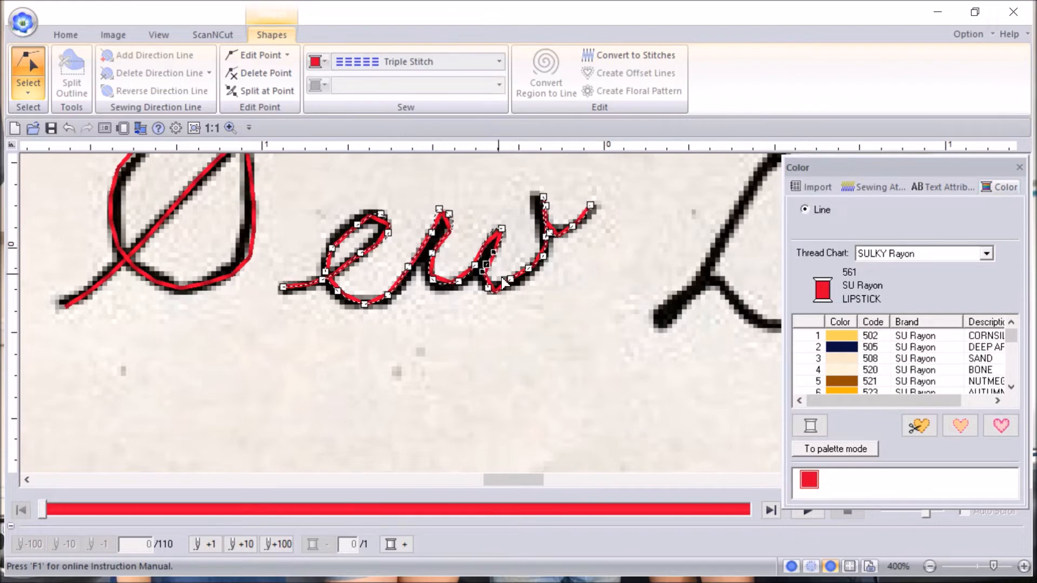
{"action": "left_click", "coordinate": [511, 280]}
{"action": "left_click_drag", "start_coordinate": [519, 286], "coordinate": [532, 274]}
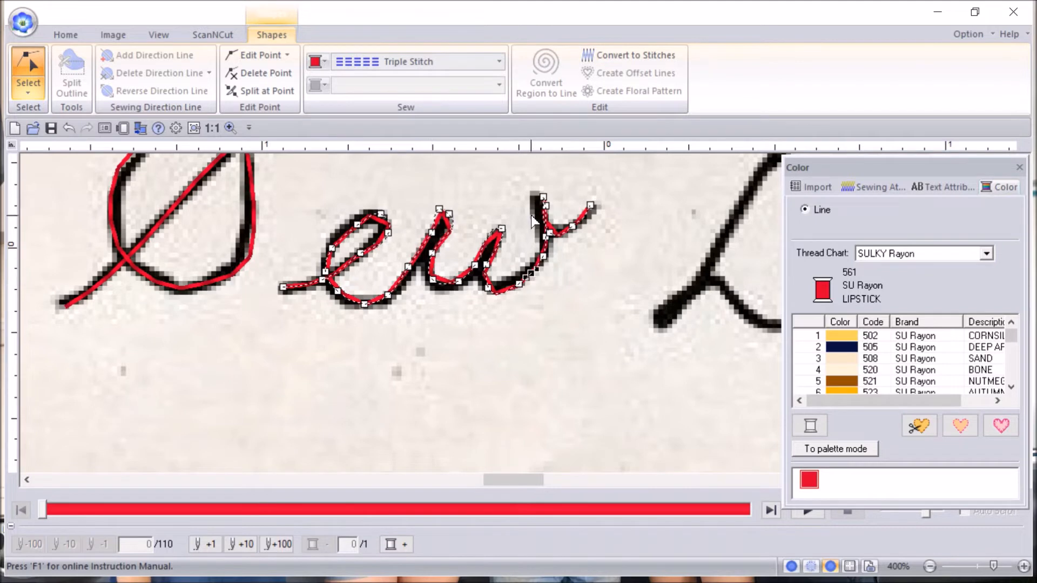
{"action": "left_click_drag", "start_coordinate": [540, 208], "coordinate": [539, 198]}
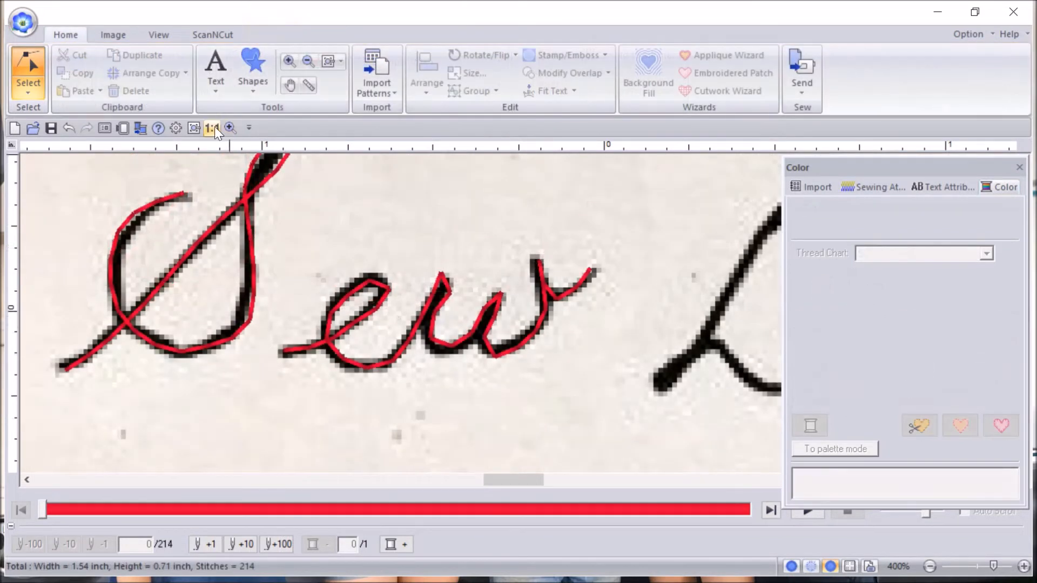
Step: View the whole design at actual size with the background image faded out to examine the traced "Sew", and restore the image
{"action": "left_click", "coordinate": [213, 126]}
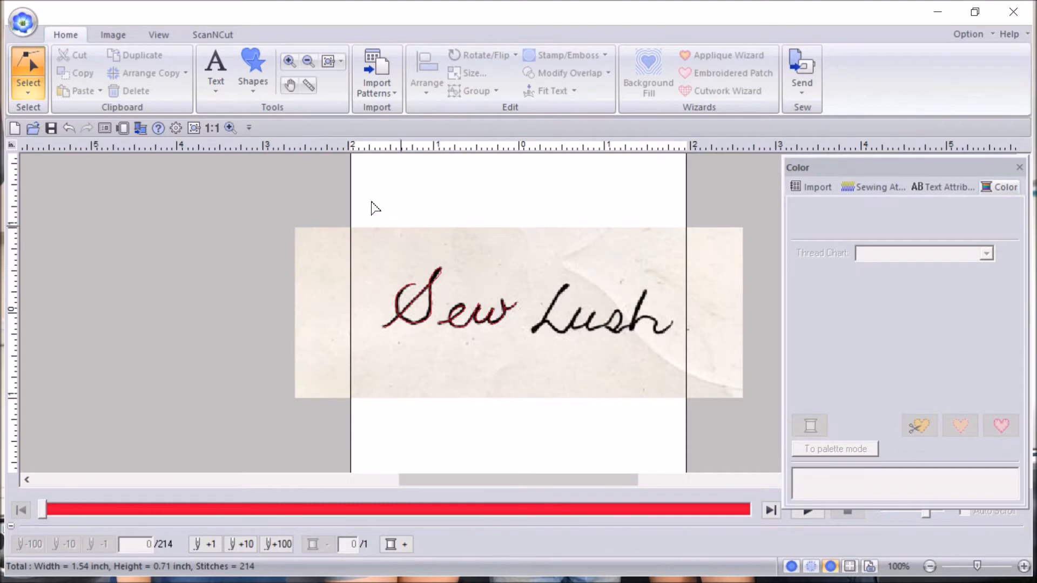
{"action": "left_click", "coordinate": [111, 37]}
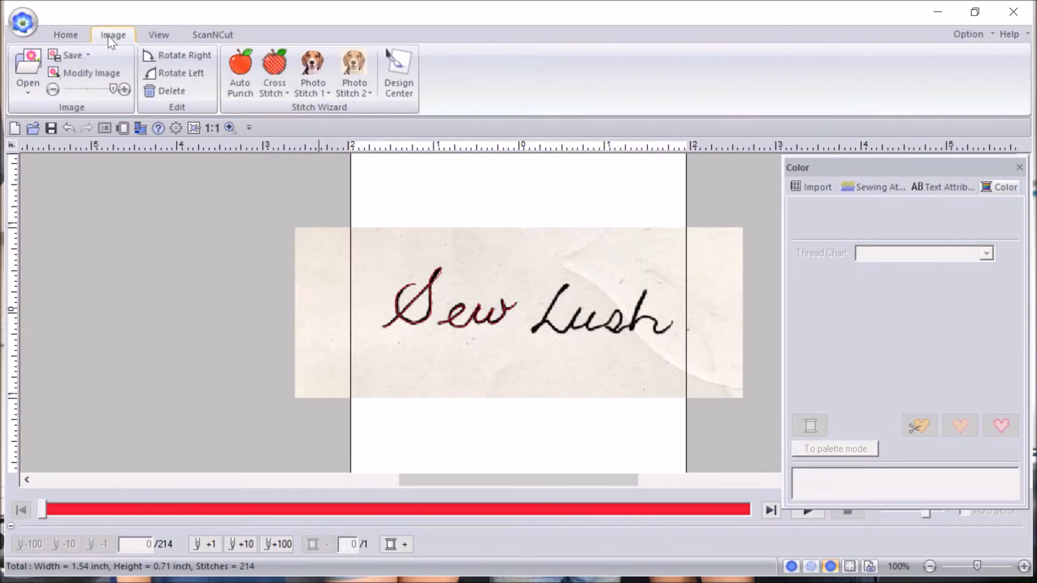
{"action": "left_click_drag", "start_coordinate": [114, 91], "coordinate": [64, 90]}
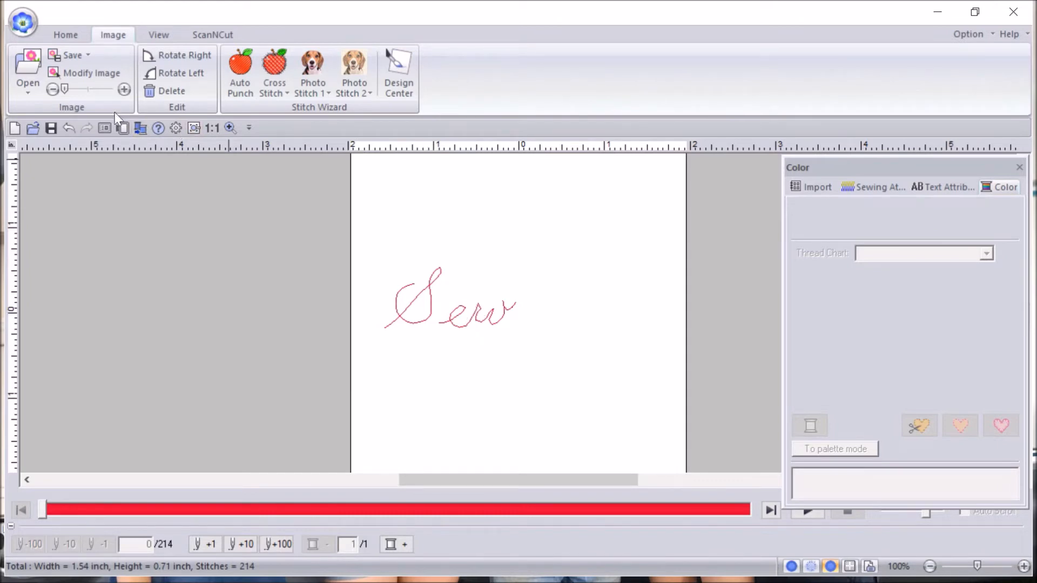
{"action": "left_click_drag", "start_coordinate": [64, 88], "coordinate": [127, 90]}
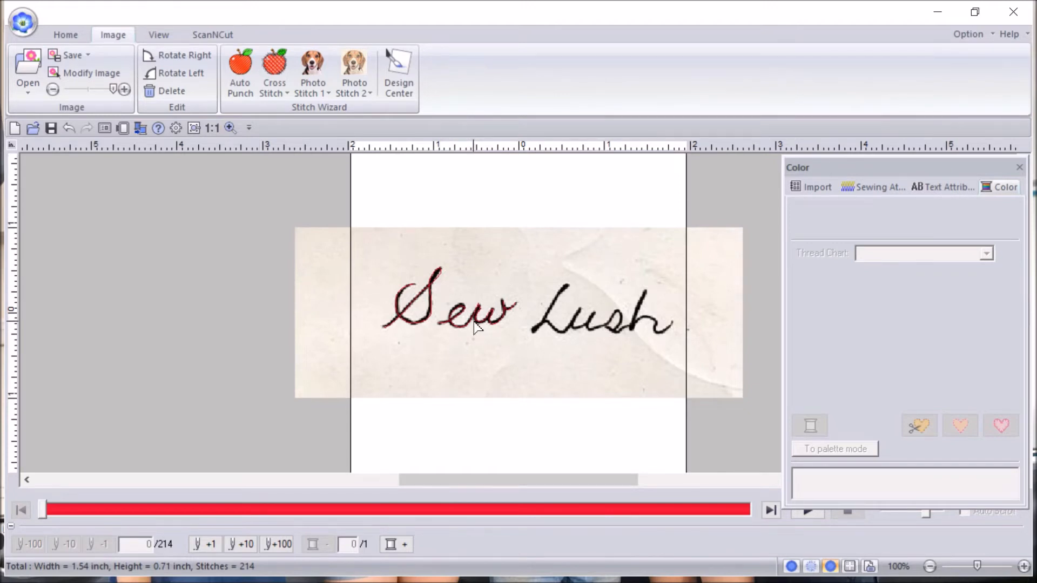
Step: Reshape the first peak of the w in the "ew" outline by moving its points onto the handwriting stroke
{"action": "left_click", "coordinate": [230, 129]}
{"action": "left_click", "coordinate": [476, 321]}
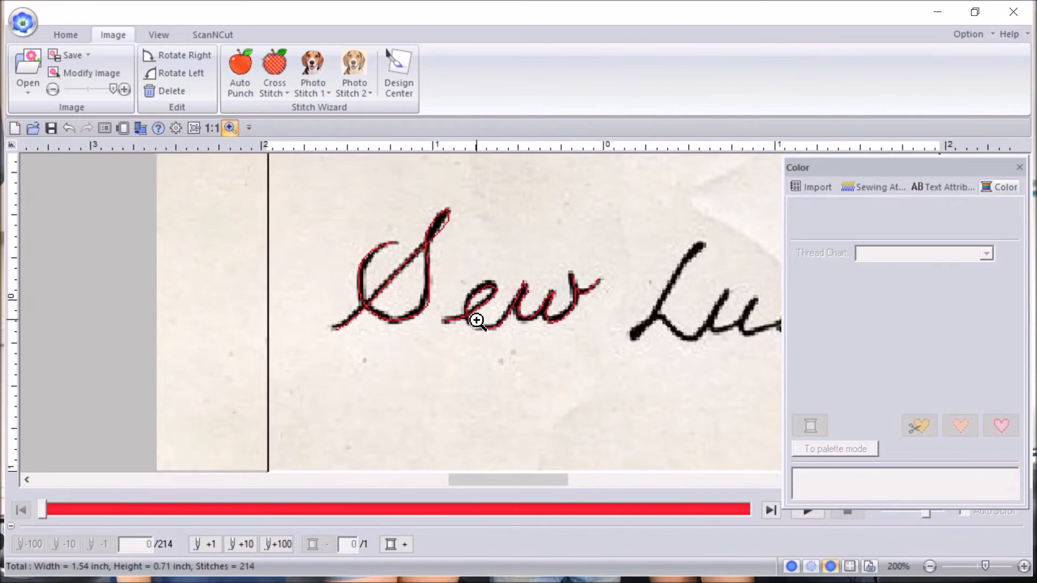
{"action": "left_click", "coordinate": [514, 317]}
{"action": "left_click", "coordinate": [523, 313]}
{"action": "left_click", "coordinate": [519, 303]}
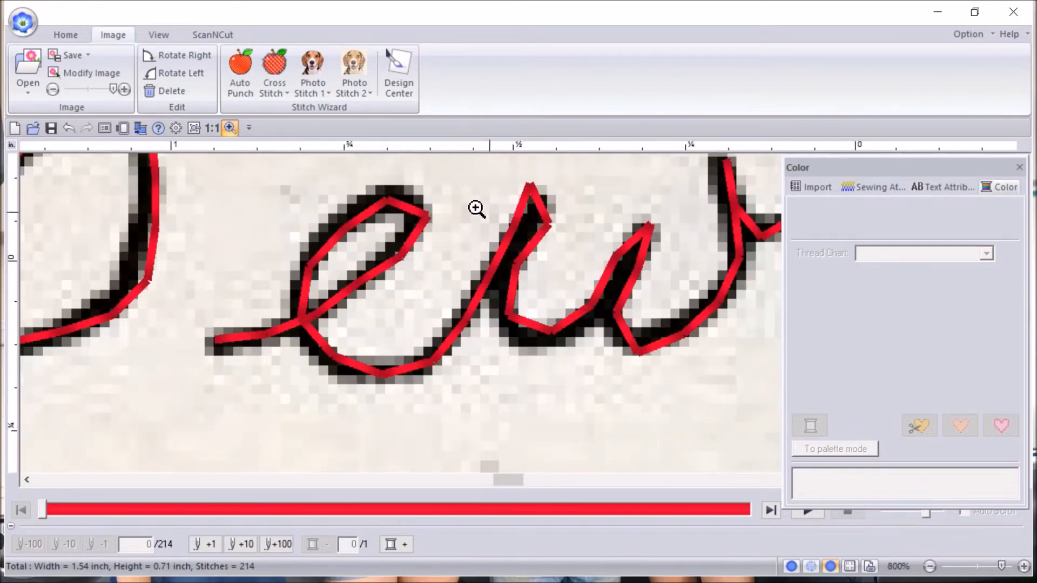
{"action": "left_click", "coordinate": [66, 35]}
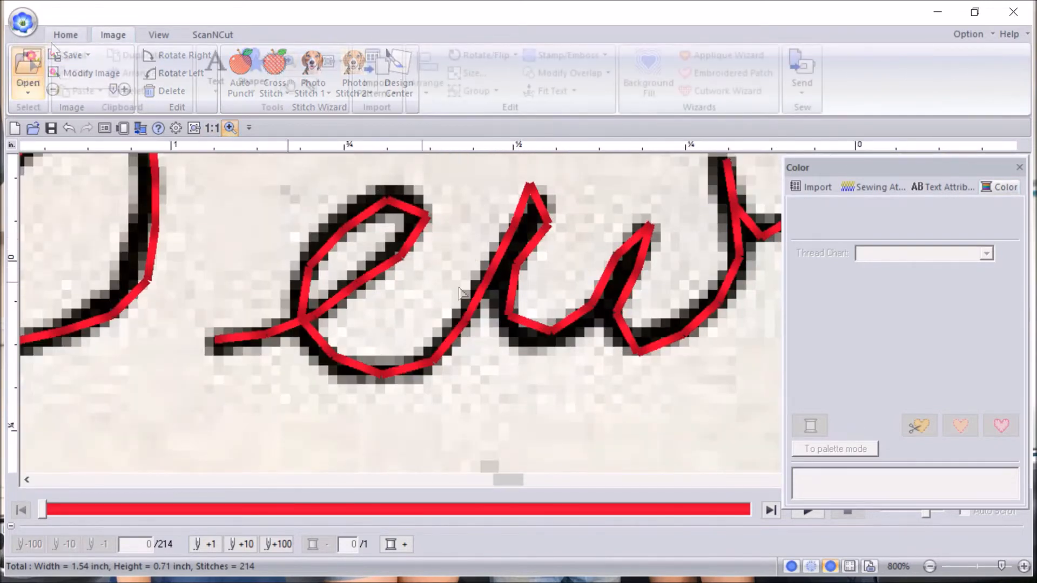
{"action": "left_click", "coordinate": [536, 246]}
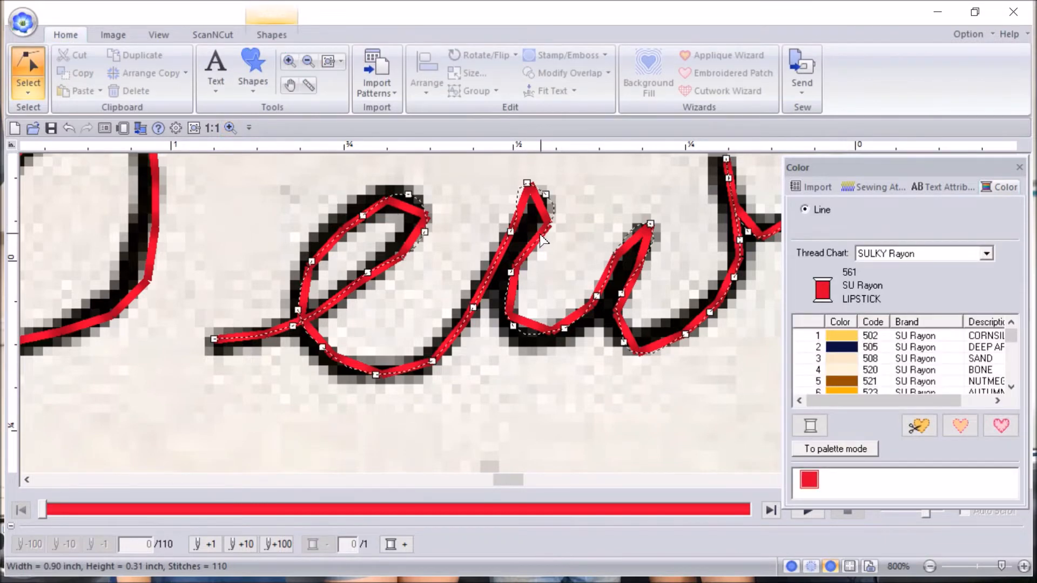
{"action": "left_click_drag", "start_coordinate": [536, 233], "coordinate": [533, 216]}
{"action": "left_click", "coordinate": [527, 183]}
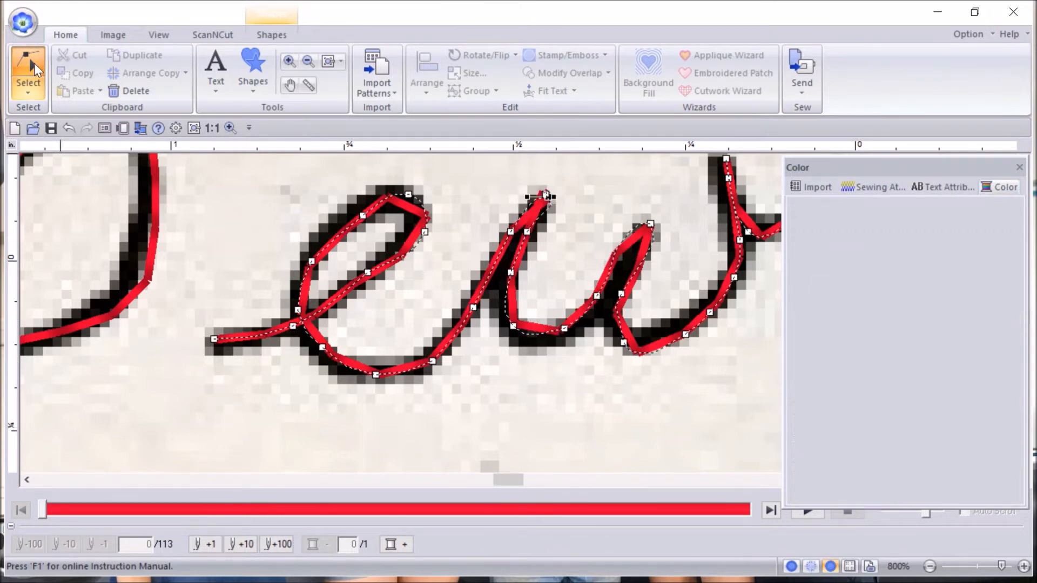
Step: Fade out the background image to examine the reshaped "ew" outline up close, and bring the image back to full strength
{"action": "left_click", "coordinate": [28, 83]}
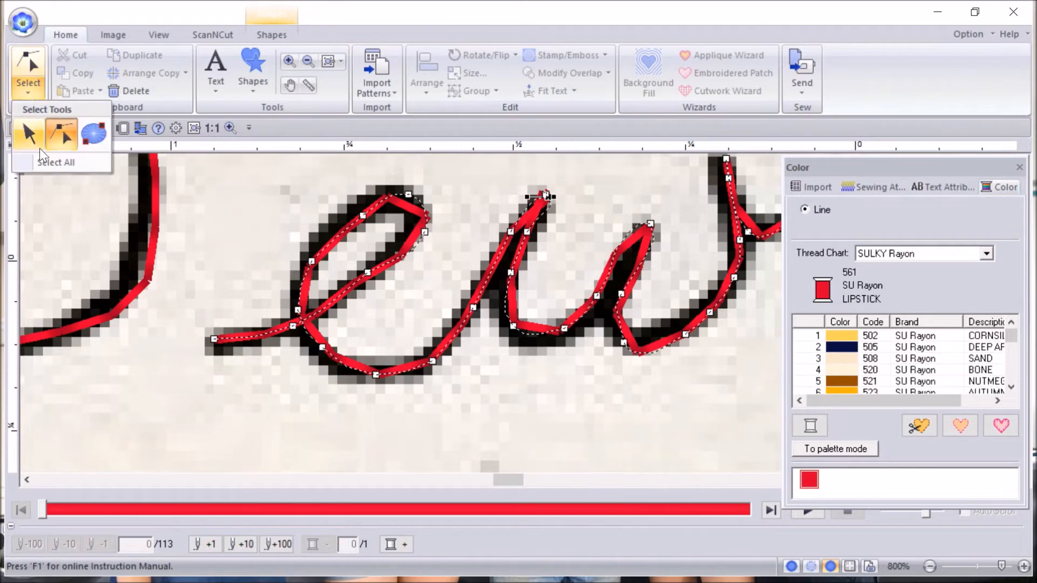
{"action": "left_click", "coordinate": [34, 135]}
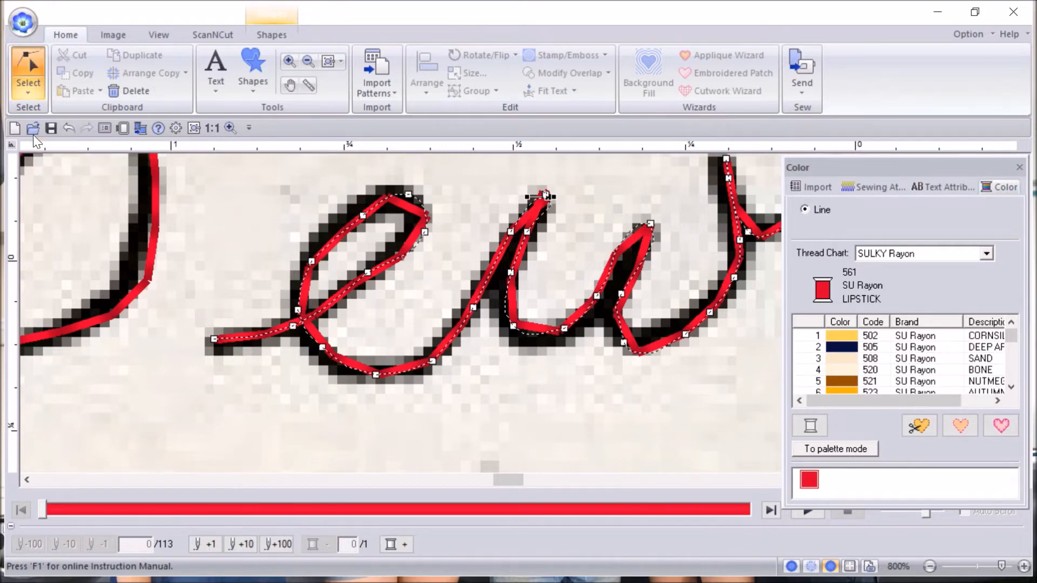
{"action": "left_click", "coordinate": [114, 34]}
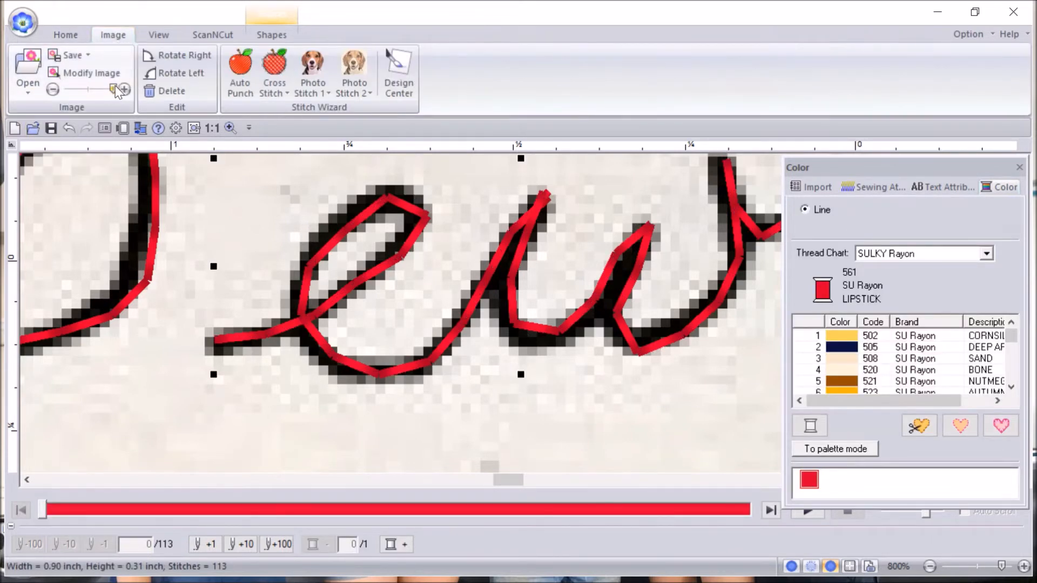
{"action": "left_click_drag", "start_coordinate": [114, 89], "coordinate": [63, 89]}
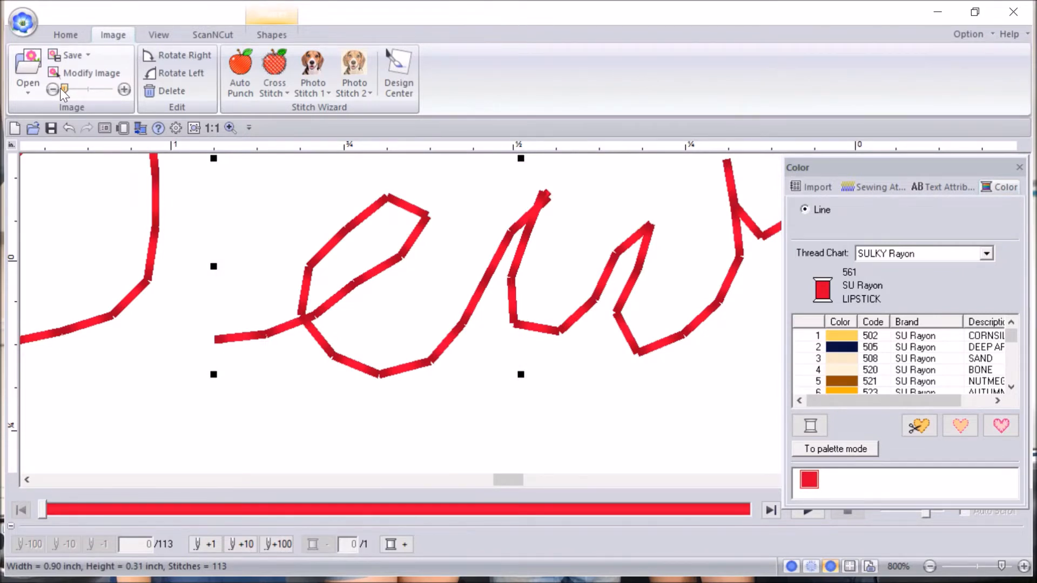
{"action": "left_click_drag", "start_coordinate": [63, 89], "coordinate": [119, 90]}
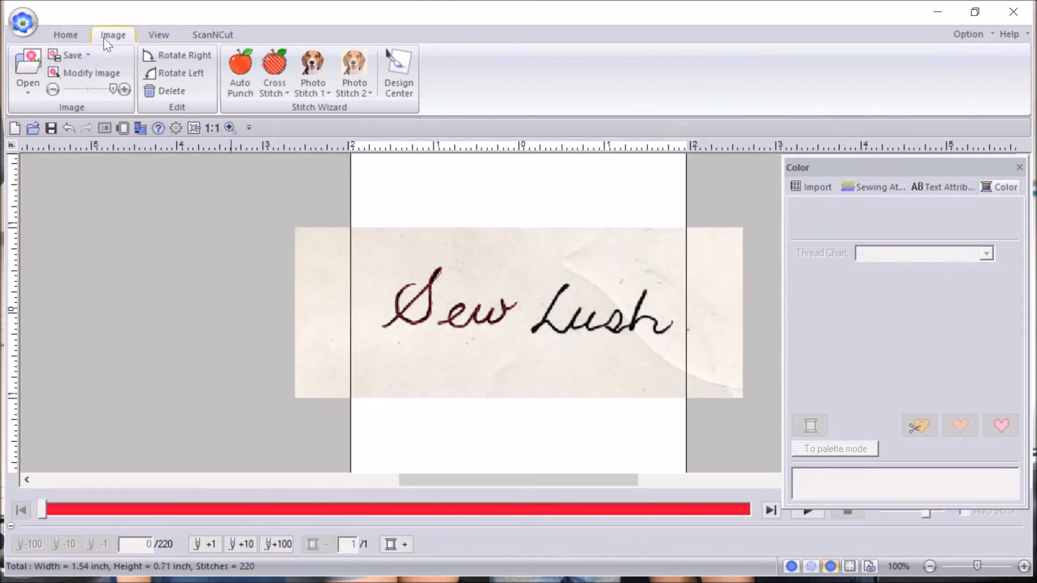
Step: Dim the background image slightly and set up an open straight-line outline in Zigzag Stitch
{"action": "mouse_move", "coordinate": [113, 89]}
{"action": "left_mouse_down"}
{"action": "mouse_move", "coordinate": [30, 95]}
{"action": "mouse_move", "coordinate": [119, 98]}
{"action": "left_mouse_up"}
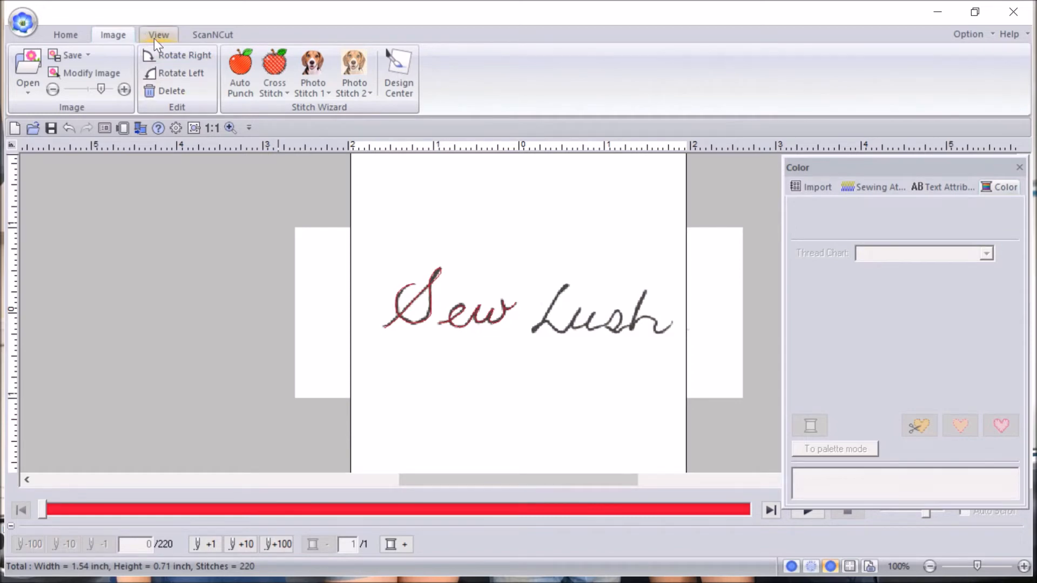
{"action": "left_click", "coordinate": [58, 34]}
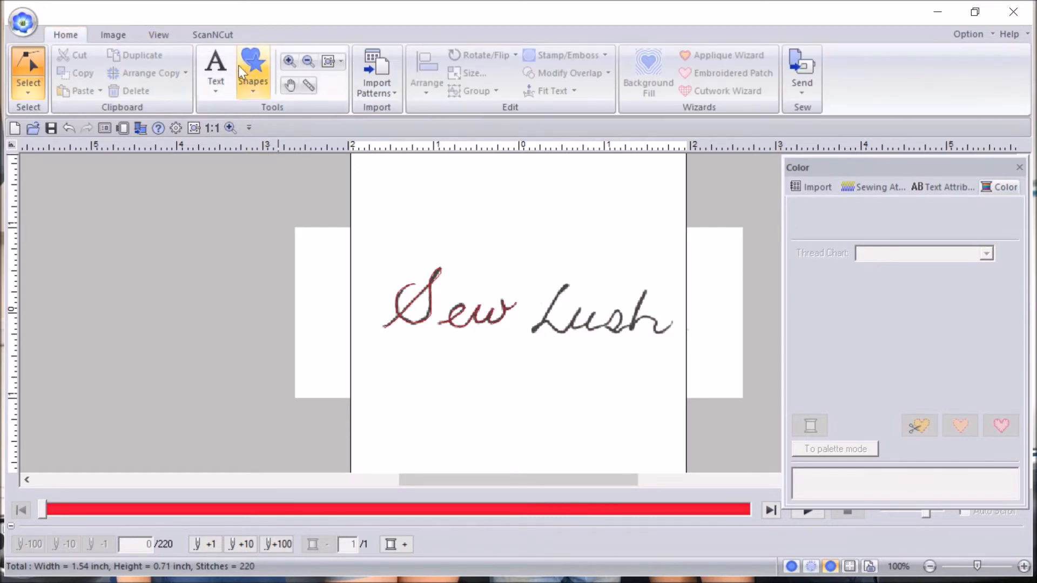
{"action": "left_click", "coordinate": [257, 59]}
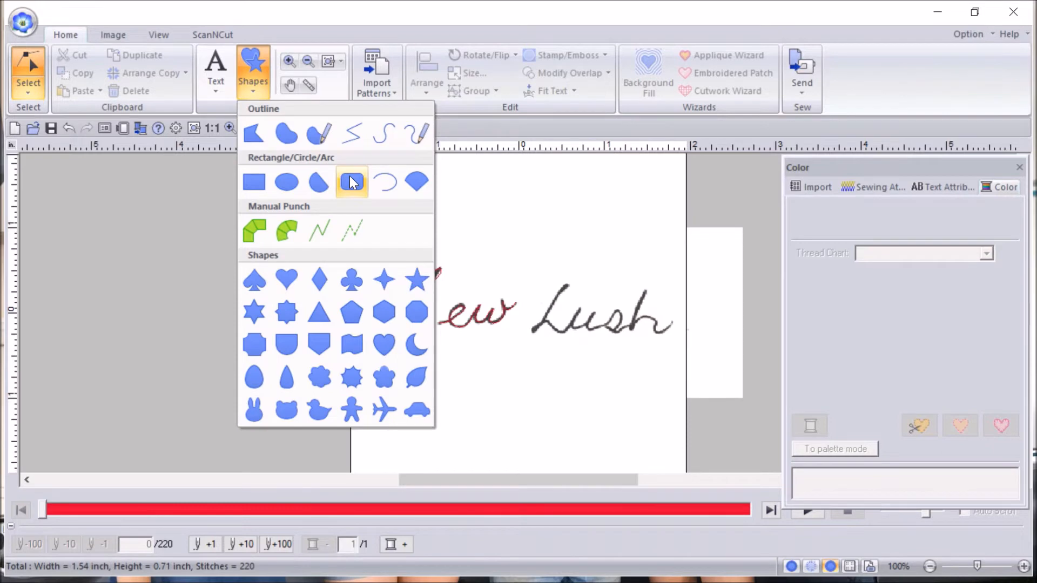
{"action": "left_click", "coordinate": [353, 137]}
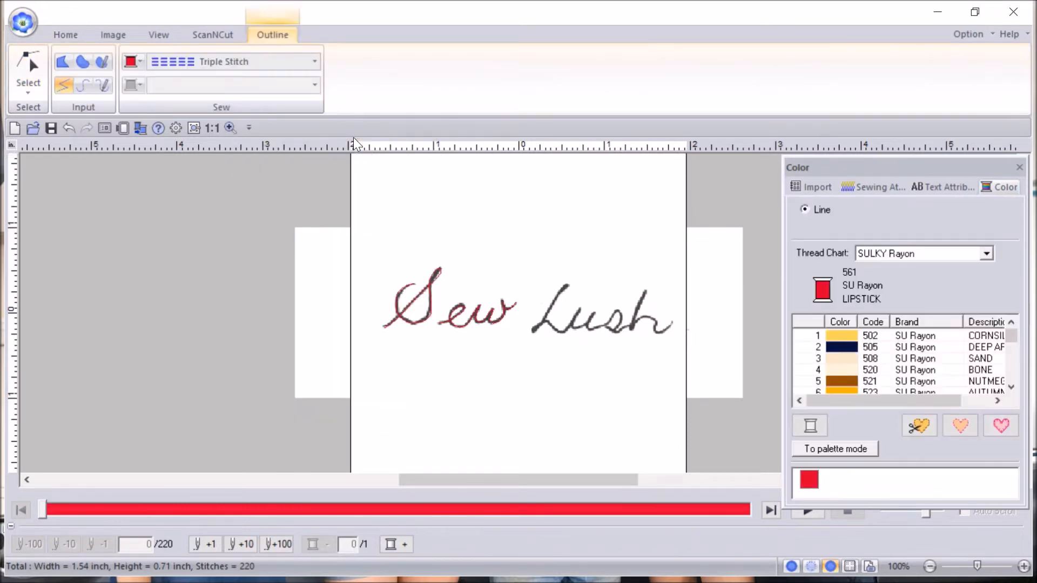
{"action": "left_click", "coordinate": [313, 62]}
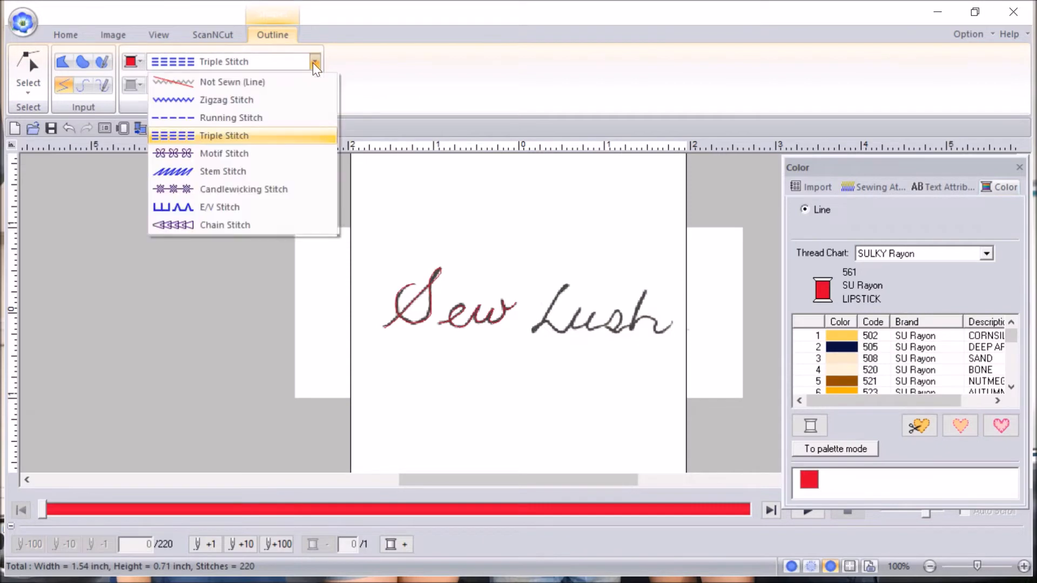
{"action": "left_click", "coordinate": [235, 100]}
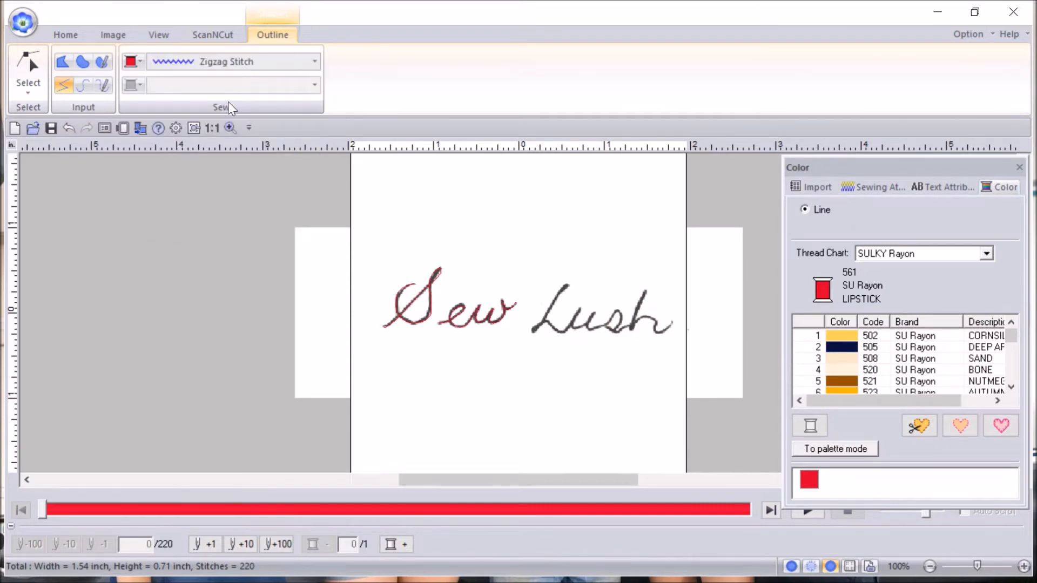
Step: Trace the handwritten capital L of Lush with the open straight-line outline at a zigzag width of 0.04 inch
{"action": "left_click", "coordinate": [870, 192]}
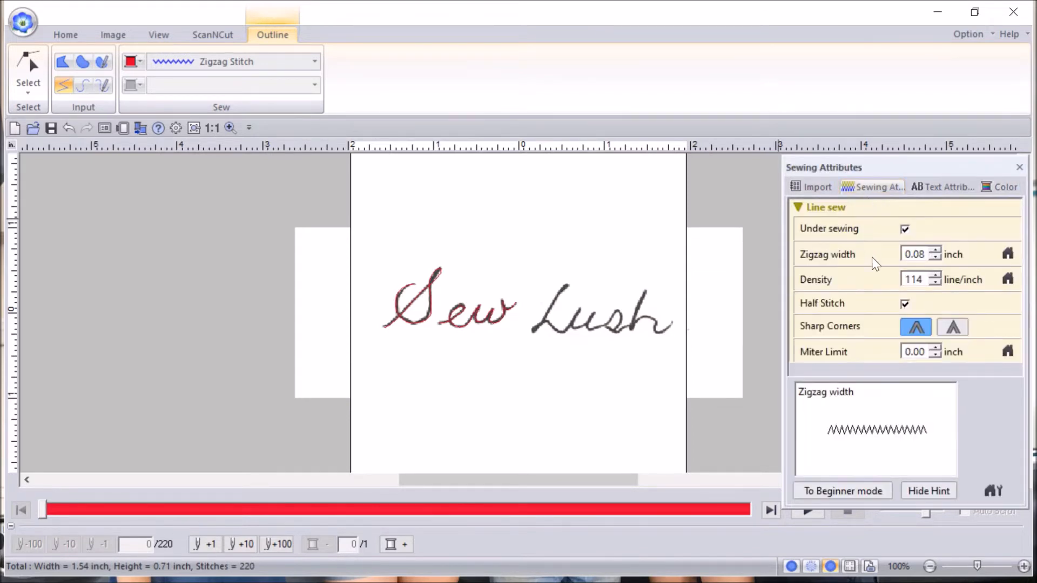
{"action": "left_click", "coordinate": [935, 258]}
{"action": "left_click", "coordinate": [935, 259]}
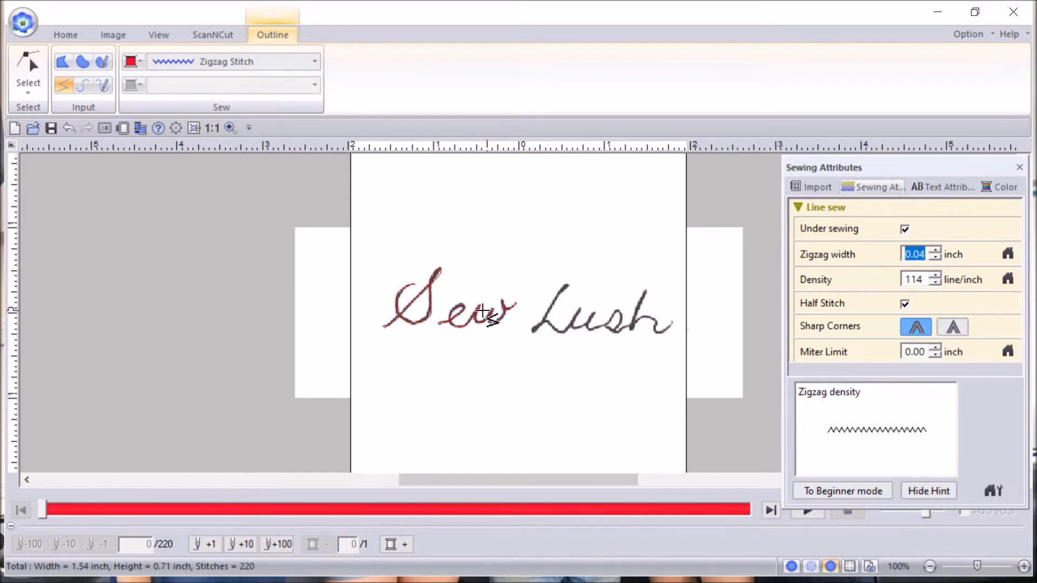
{"action": "left_click", "coordinate": [567, 284]}
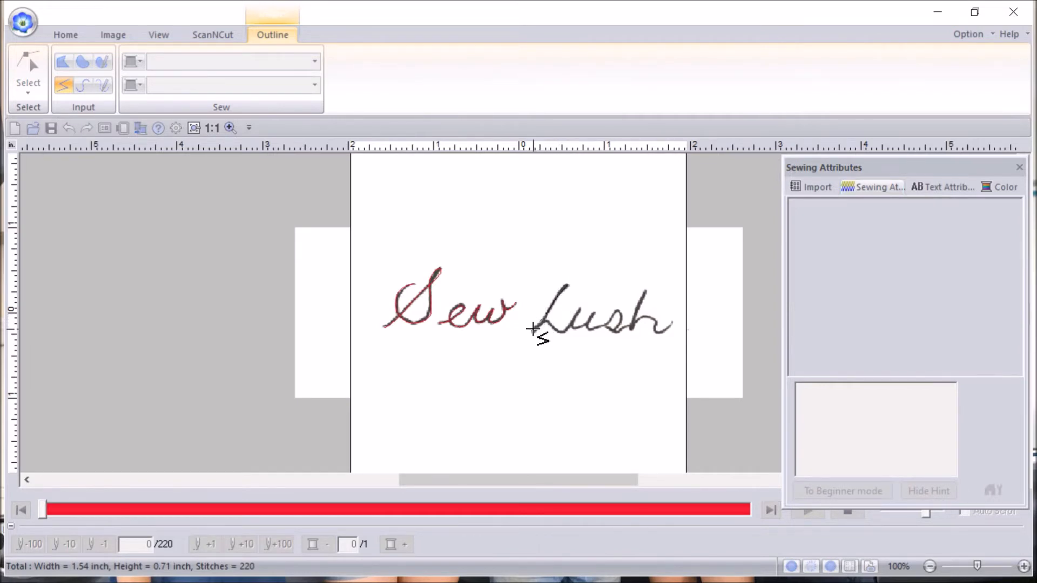
{"action": "left_click", "coordinate": [571, 323]}
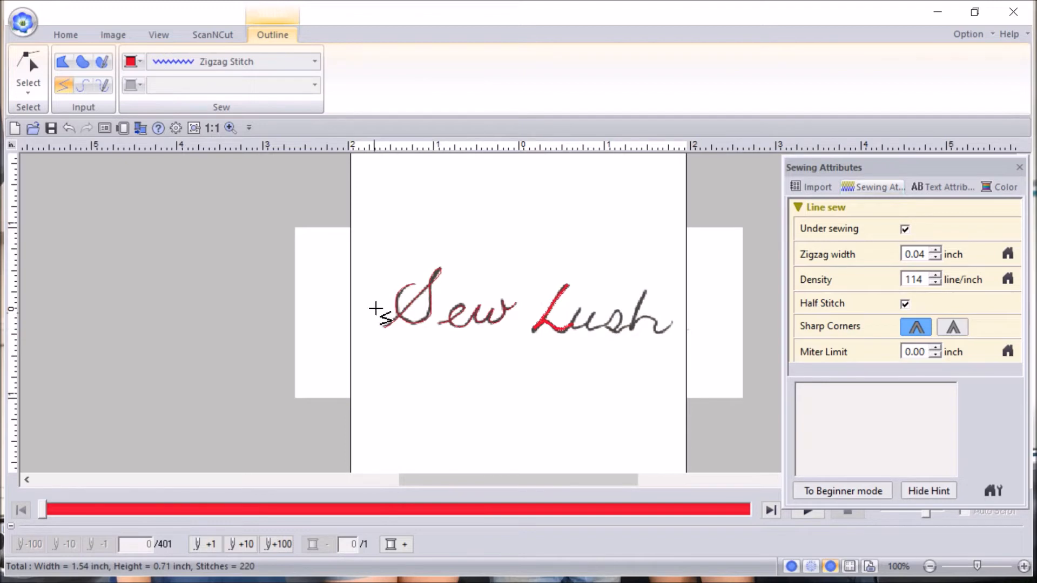
Step: Fade out the background image completely and compare the zigzag L up close with the triple-stitched "Sew"
{"action": "left_click", "coordinate": [115, 31]}
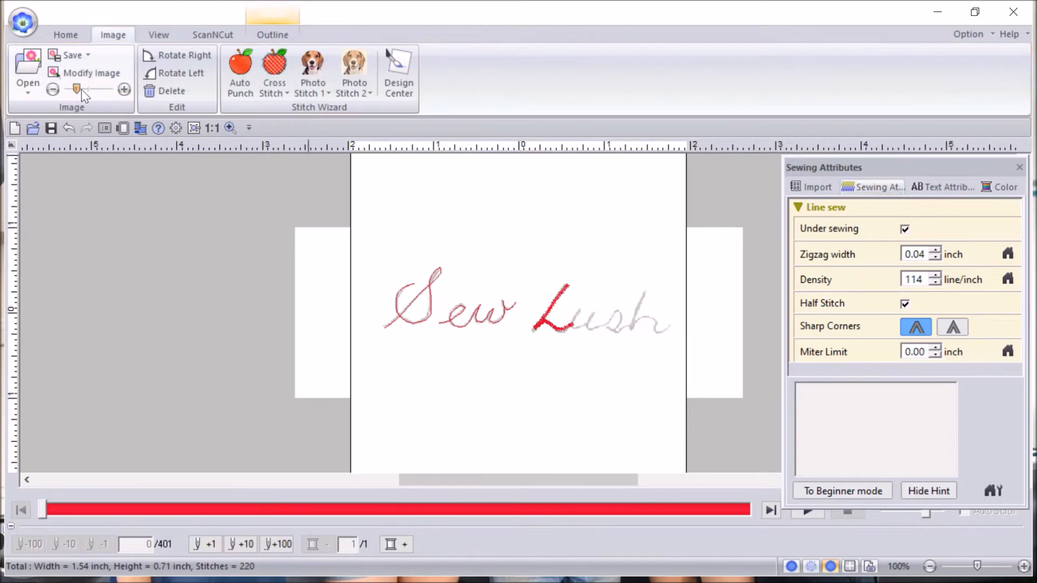
{"action": "left_click_drag", "start_coordinate": [101, 89], "coordinate": [63, 88]}
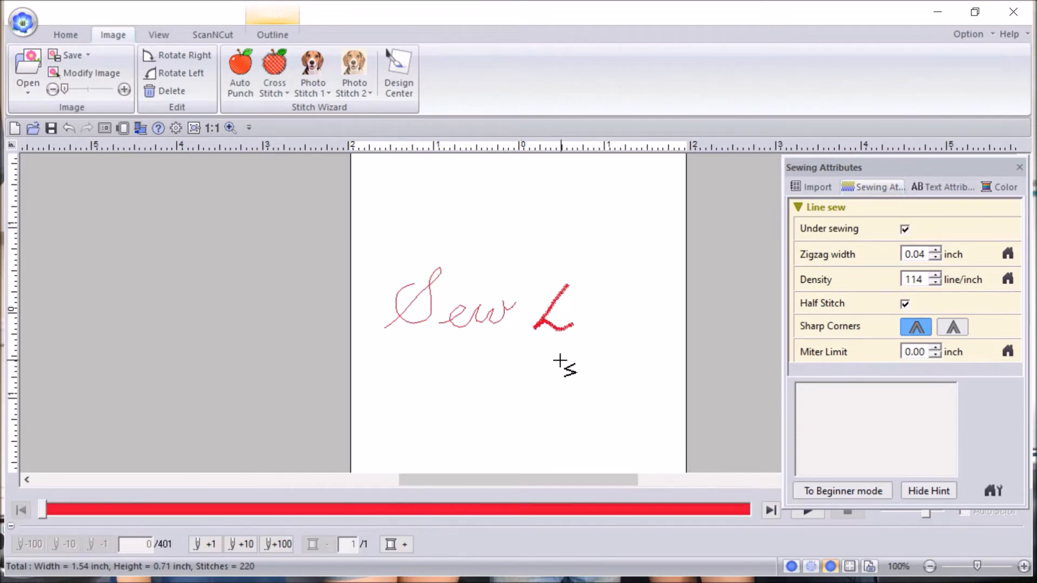
{"action": "left_click", "coordinate": [212, 129]}
{"action": "left_click", "coordinate": [231, 128]}
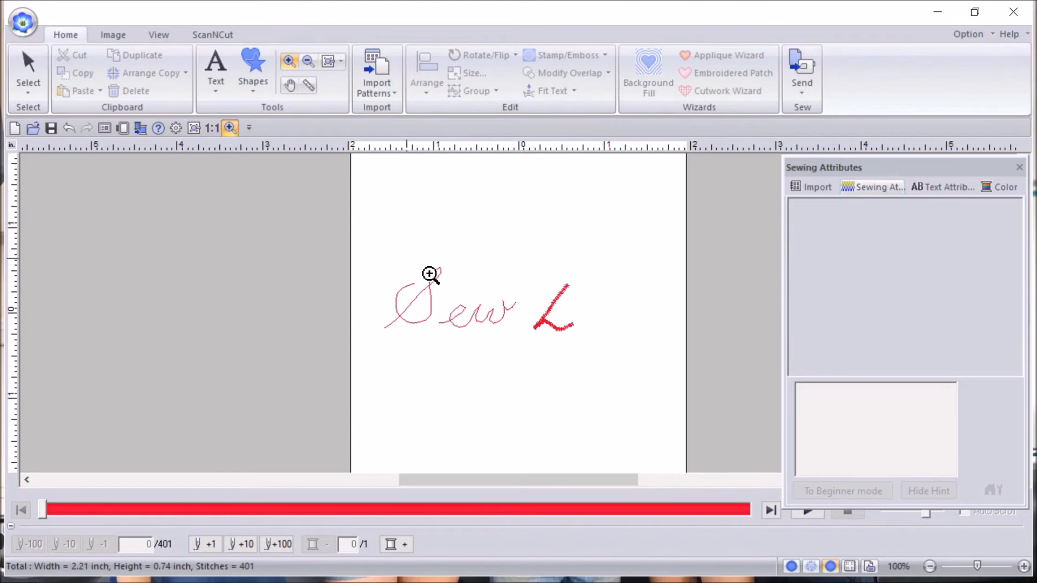
{"action": "left_click", "coordinate": [537, 330]}
{"action": "left_click", "coordinate": [568, 340]}
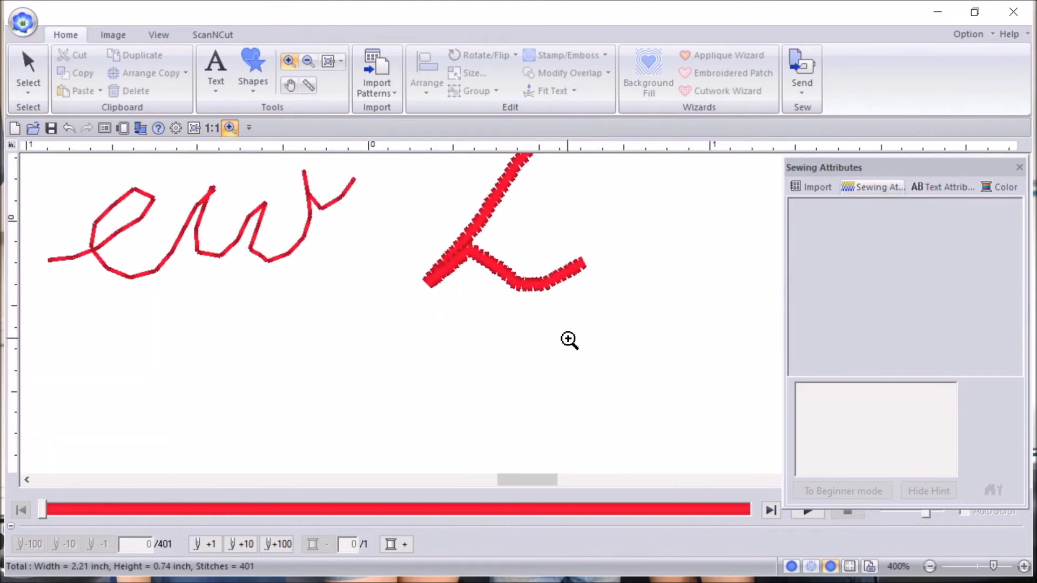
{"action": "scroll", "coordinate": [642, 363], "scroll_direction": "up", "scroll_amount": 2}
{"action": "scroll", "coordinate": [642, 363], "scroll_direction": "up", "scroll_amount": 2}
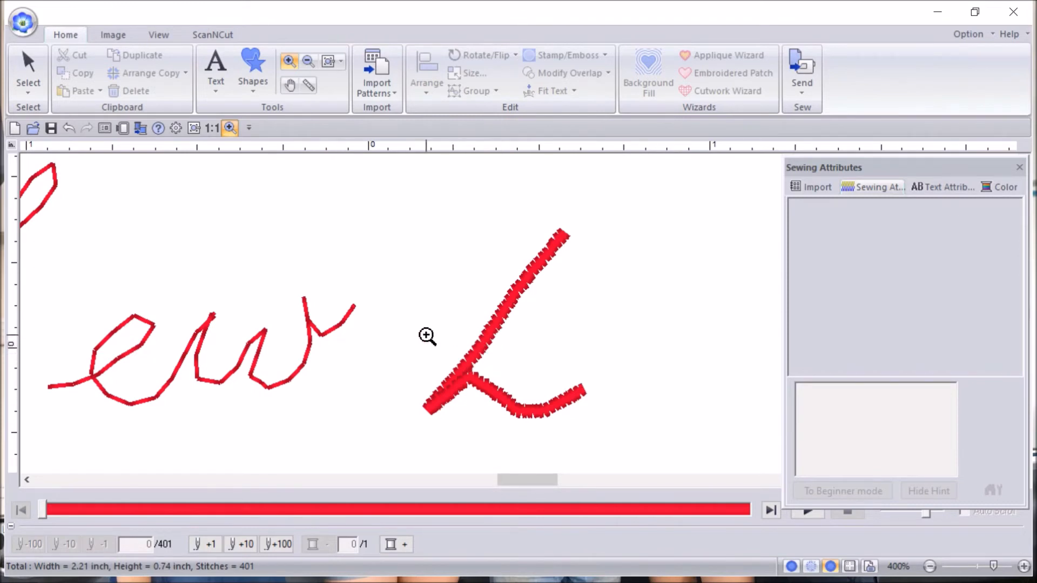
{"action": "left_click_drag", "start_coordinate": [522, 478], "coordinate": [498, 479]}
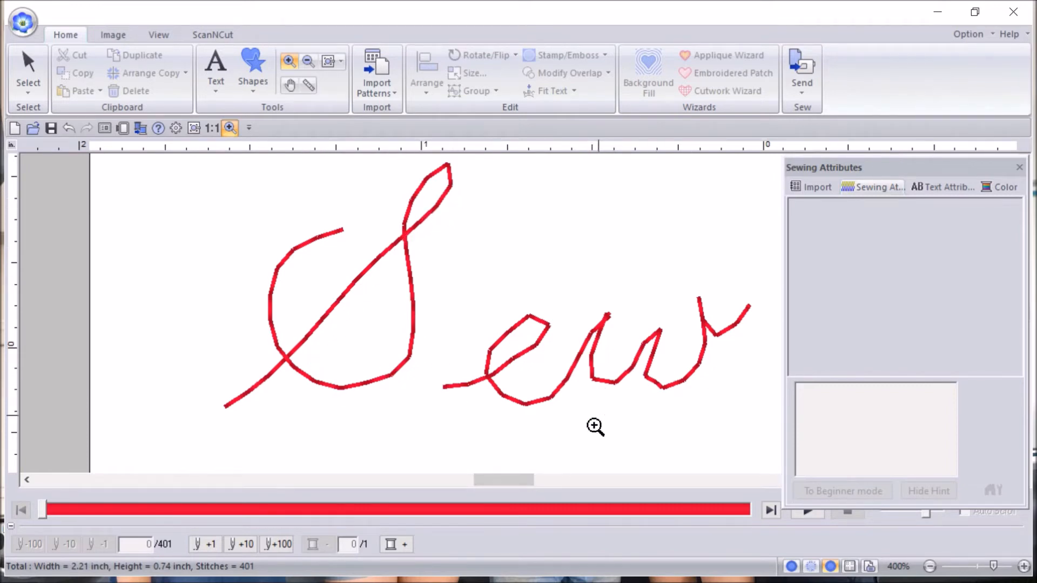
{"action": "left_click_drag", "start_coordinate": [513, 479], "coordinate": [551, 475]}
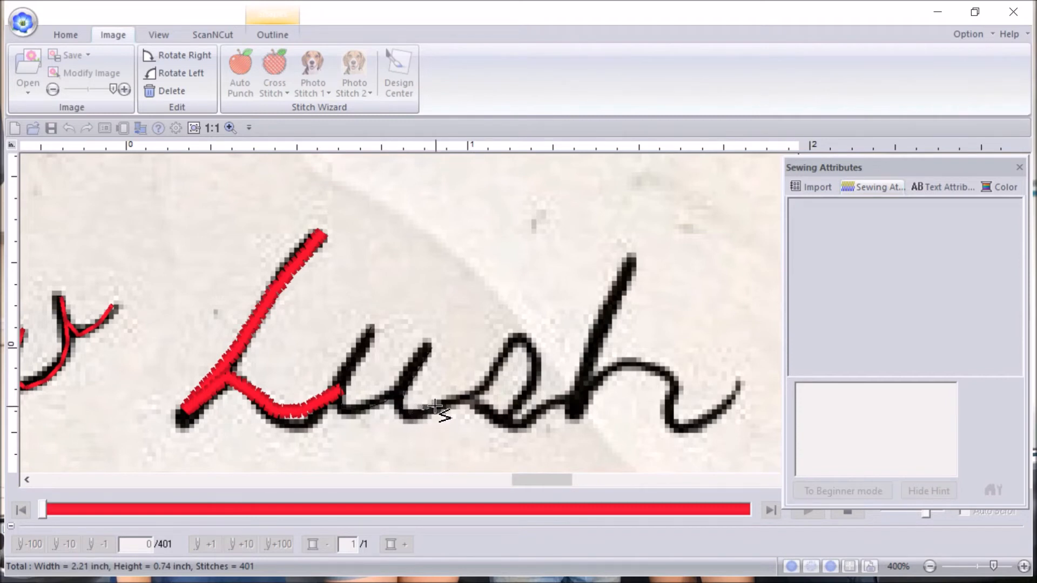
Step: Trace the joined letters "ush" of Lush with open straight-line outlines in red Zigzag Stitch, adding the h's foot and arch
{"action": "left_click", "coordinate": [462, 395]}
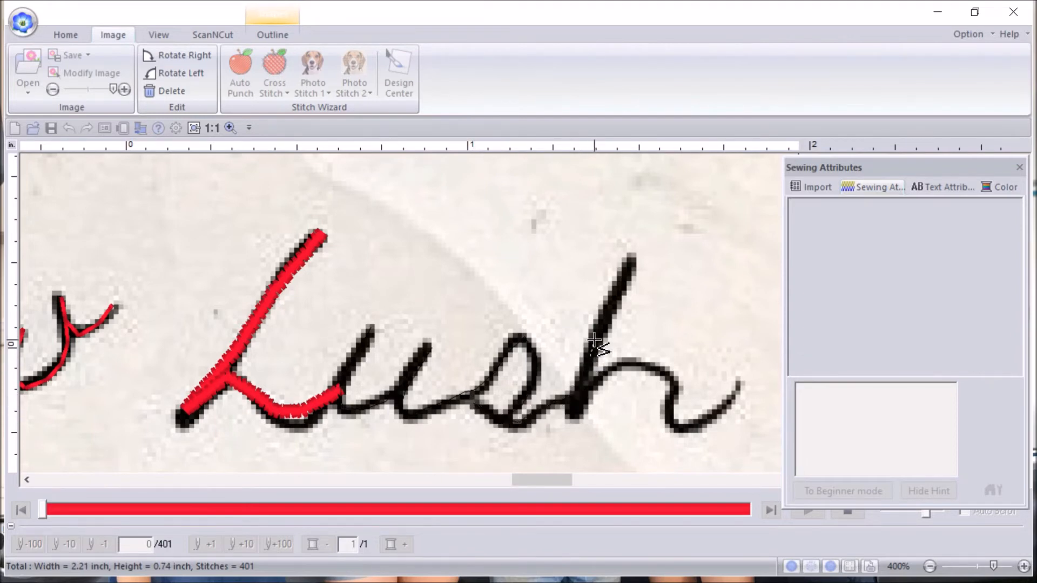
{"action": "double_click", "coordinate": [633, 252]}
{"action": "left_click", "coordinate": [572, 416]}
{"action": "right_click", "coordinate": [572, 416]}
{"action": "left_click", "coordinate": [579, 400]}
{"action": "right_click", "coordinate": [572, 416]}
{"action": "left_click", "coordinate": [581, 393]}
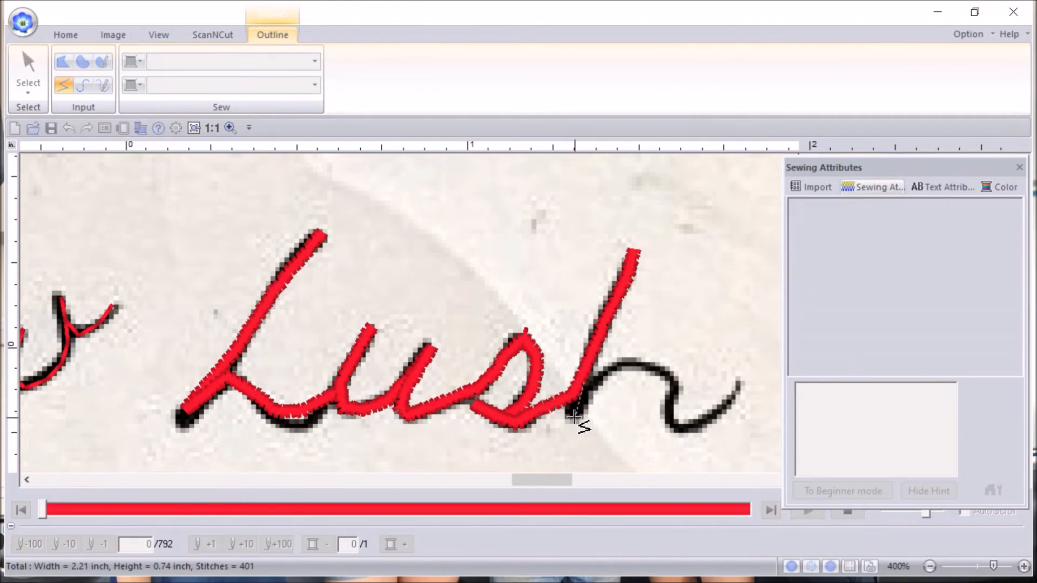
{"action": "double_click", "coordinate": [575, 419]}
{"action": "left_click", "coordinate": [585, 387]}
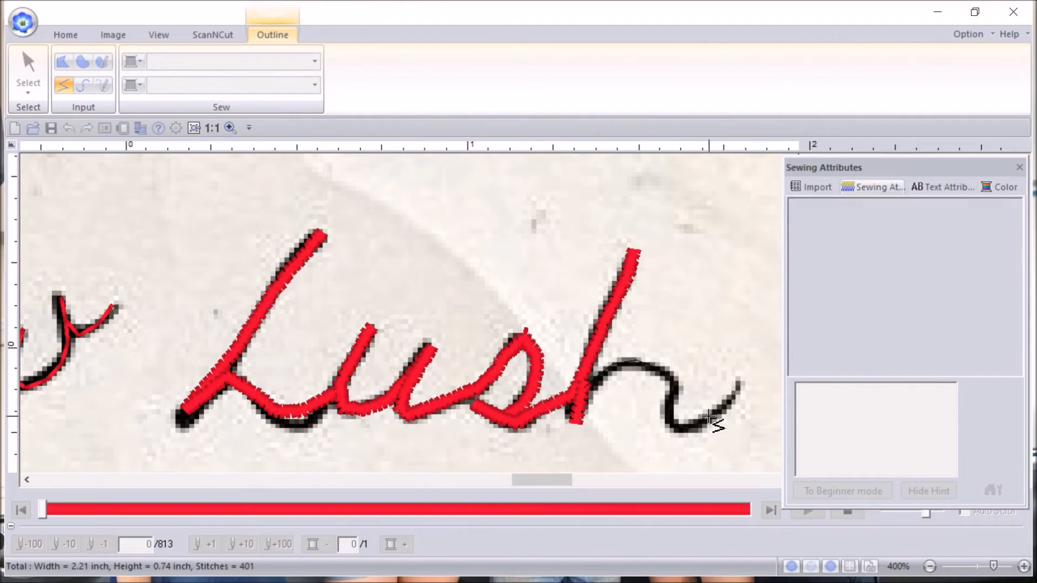
{"action": "double_click", "coordinate": [740, 385]}
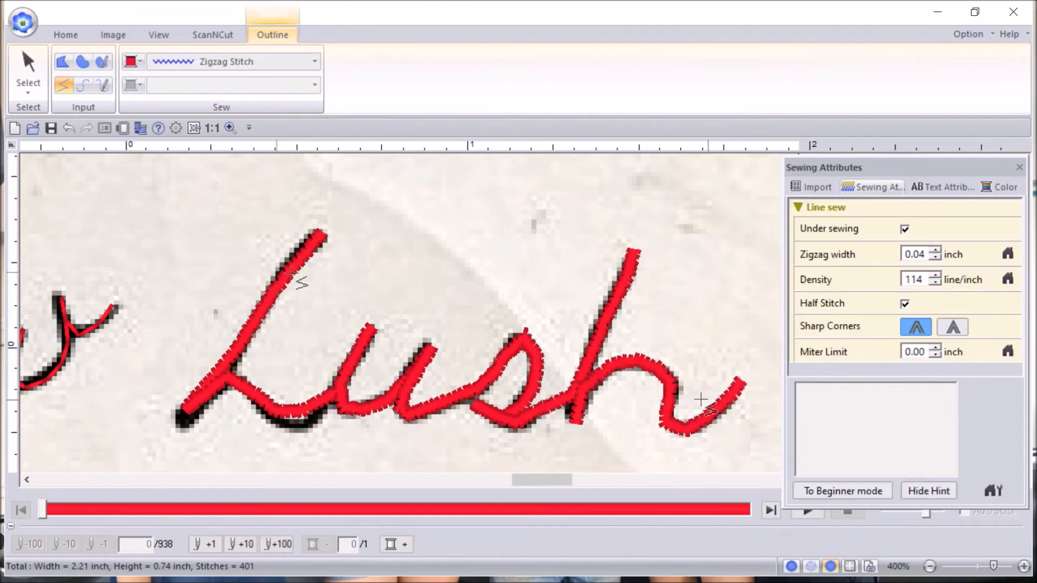
Step: Reshape the bottom curve of the zigzag L by moving its outline points onto the handwriting
{"action": "left_click", "coordinate": [30, 66]}
{"action": "left_click", "coordinate": [24, 91]}
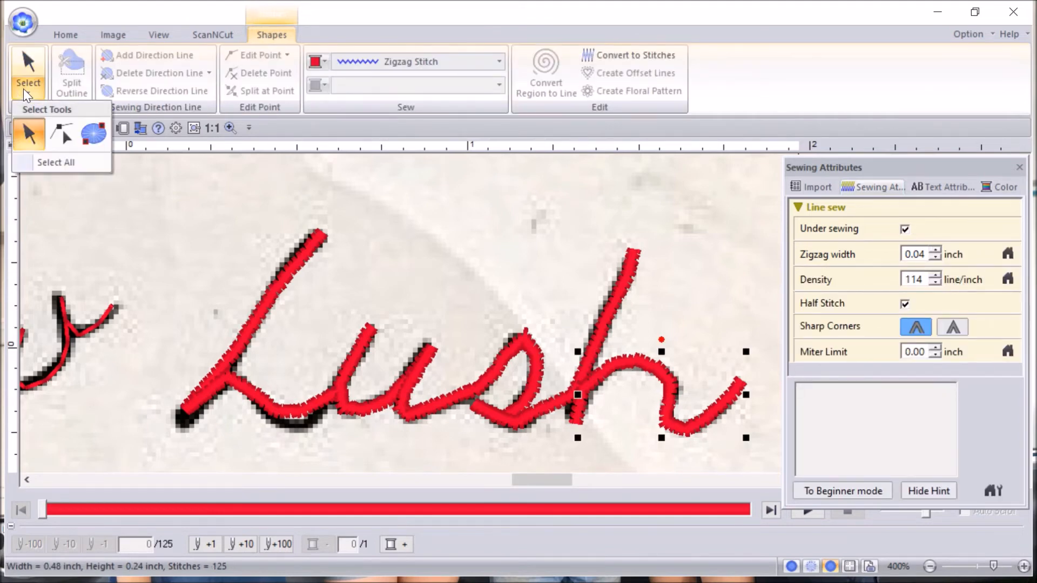
{"action": "left_click", "coordinate": [65, 132]}
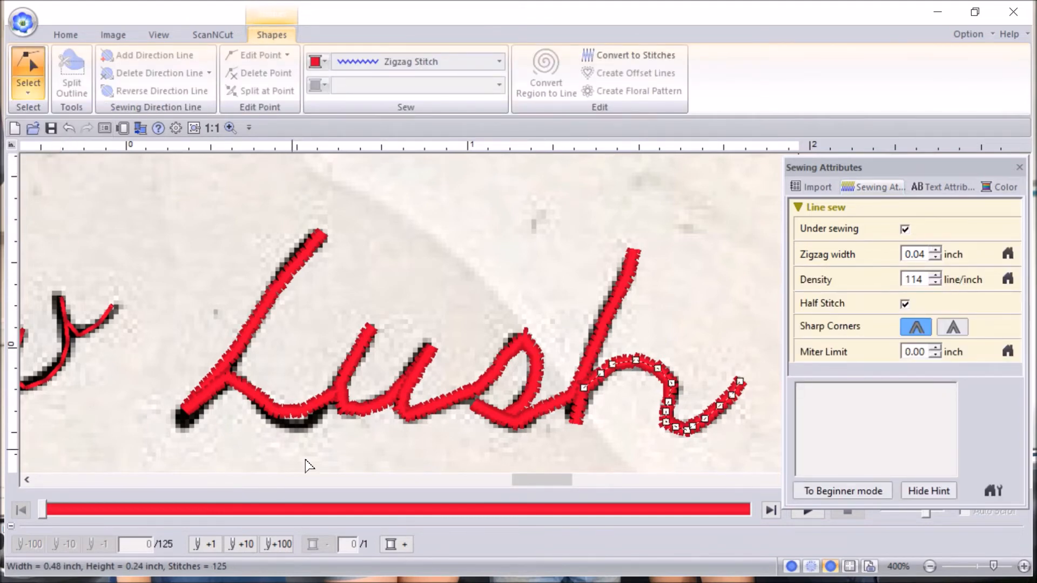
{"action": "left_click", "coordinate": [287, 413]}
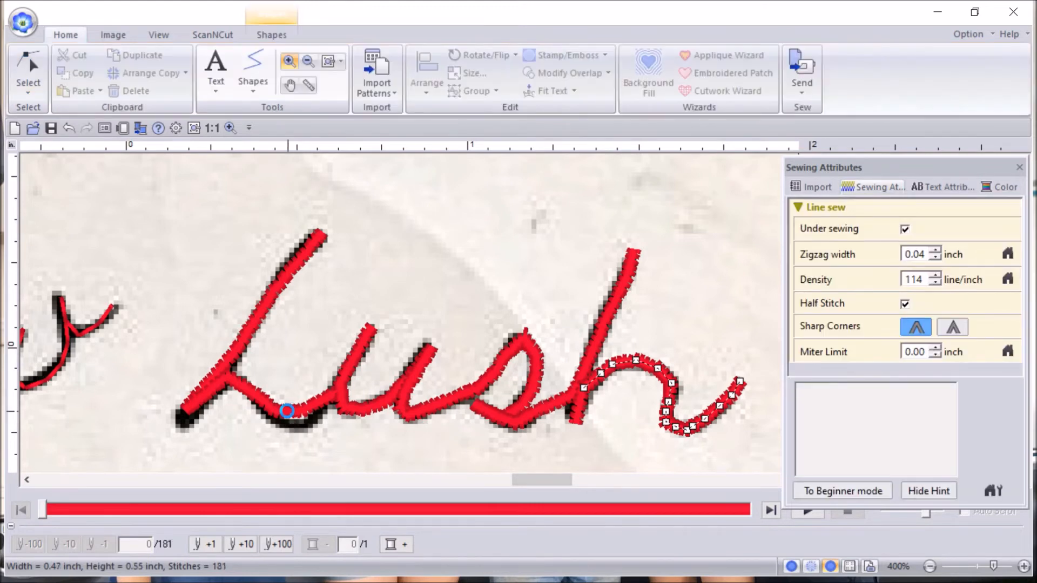
{"action": "left_click", "coordinate": [301, 413]}
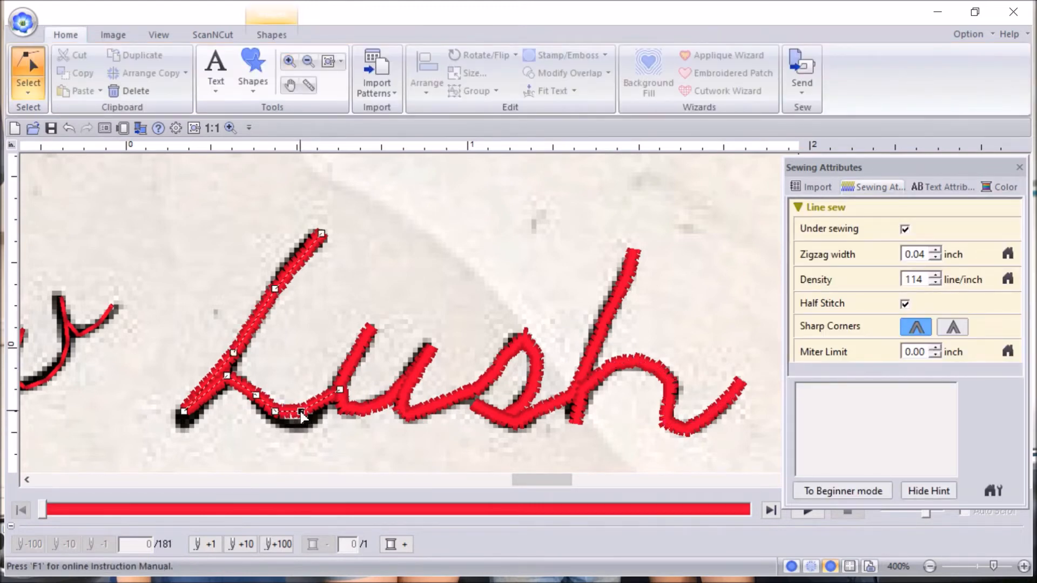
{"action": "left_click_drag", "start_coordinate": [303, 425], "coordinate": [275, 421]}
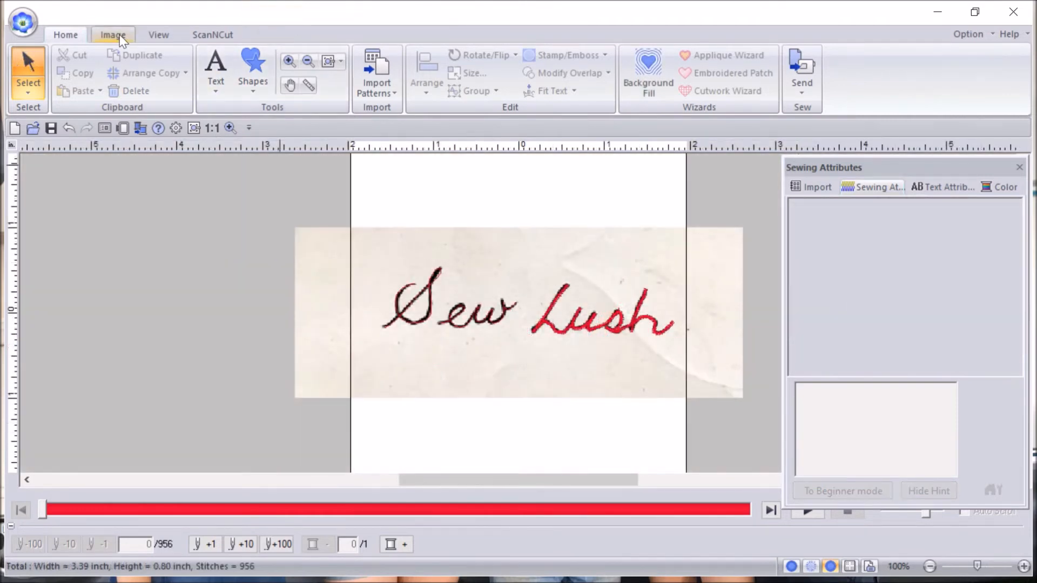
Step: Fade out the background image completely and delete the triple-stitched capital S of Sew
{"action": "left_click", "coordinate": [119, 34]}
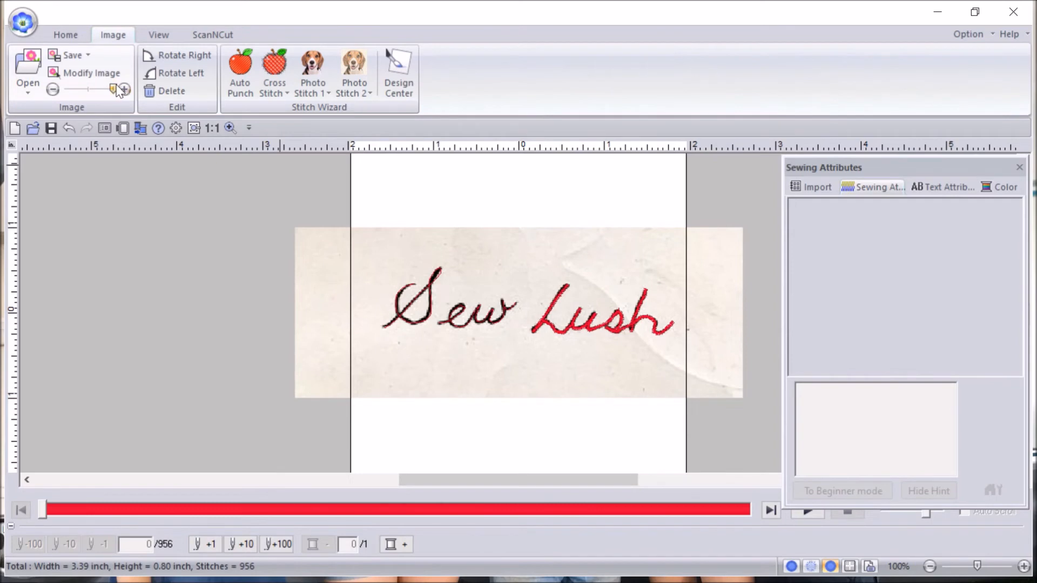
{"action": "left_click_drag", "start_coordinate": [113, 89], "coordinate": [62, 88]}
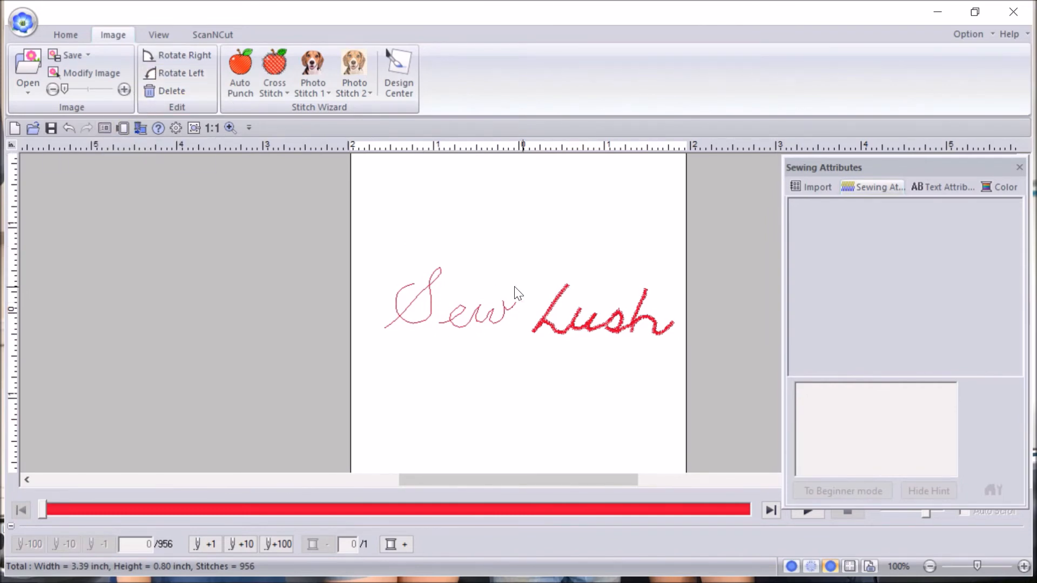
{"action": "left_click", "coordinate": [67, 38]}
{"action": "key", "text": "Delete"}
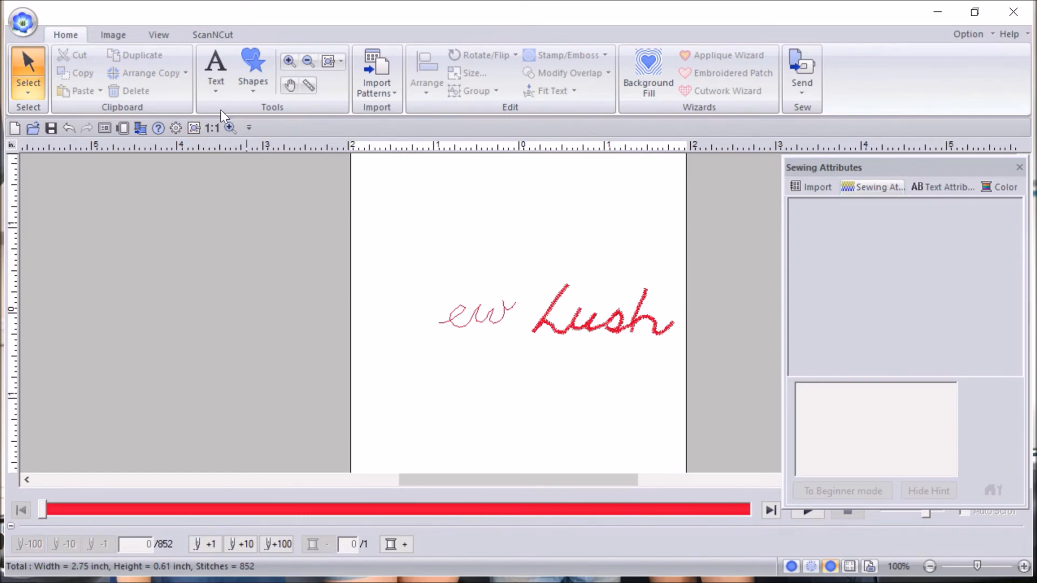
Step: Set up an open curve outline in Candlewicking Stitch with a stitch size of 0.14 inch
{"action": "left_click", "coordinate": [255, 67]}
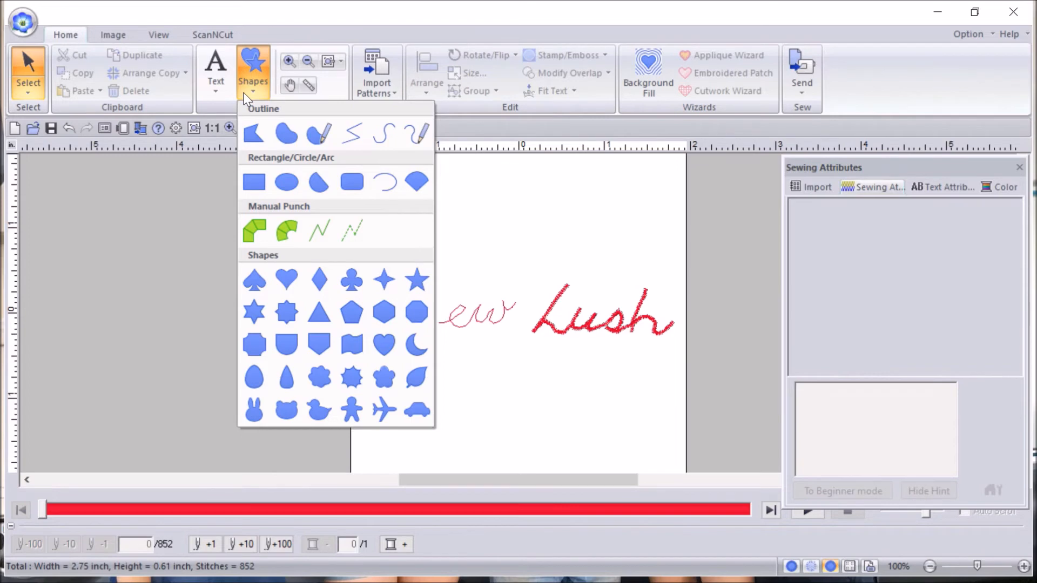
{"action": "left_click", "coordinate": [372, 138]}
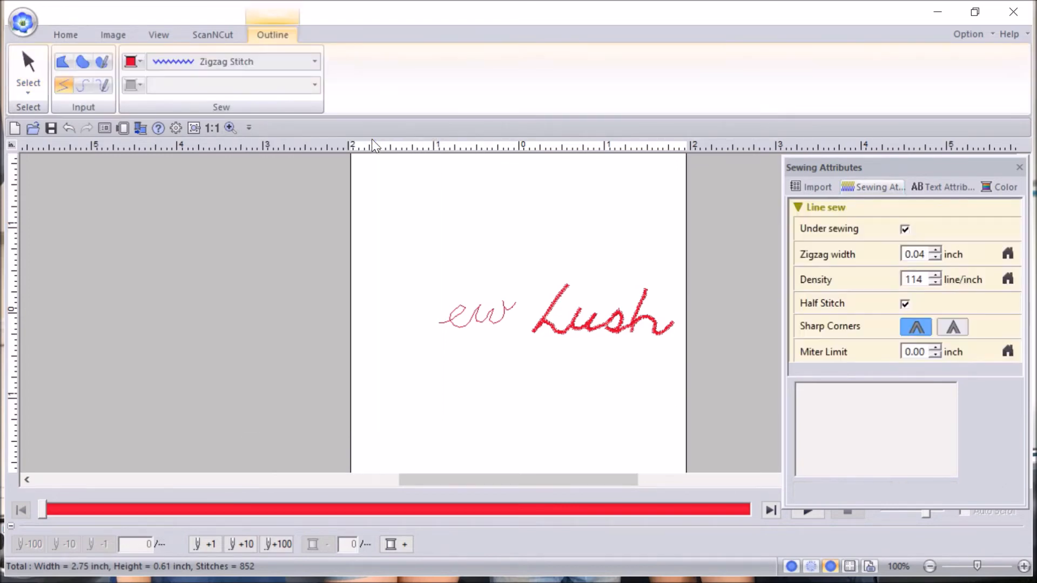
{"action": "left_click", "coordinate": [313, 63]}
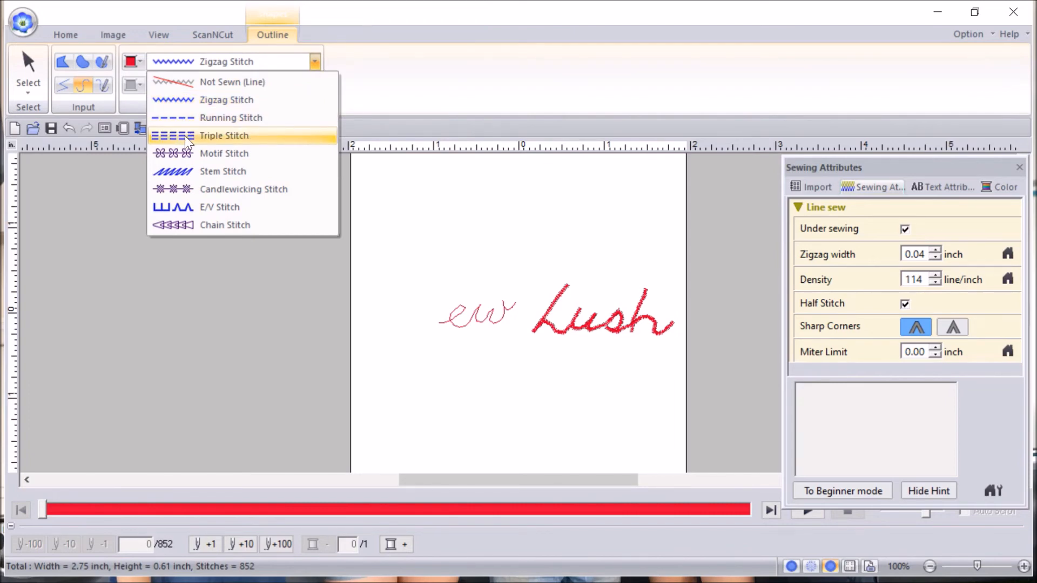
{"action": "left_click", "coordinate": [210, 193]}
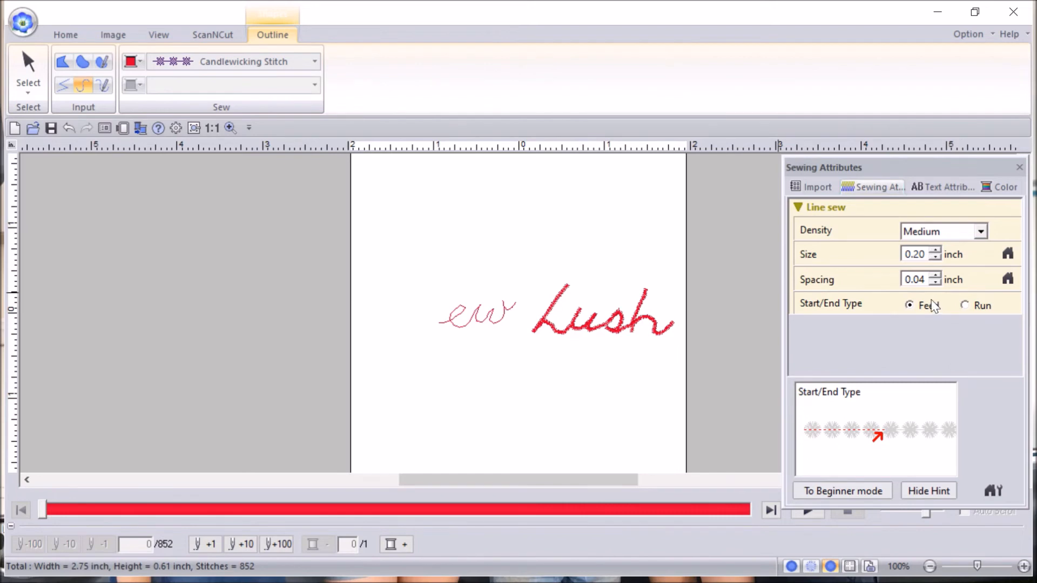
{"action": "left_click", "coordinate": [935, 259]}
{"action": "left_click", "coordinate": [934, 259]}
{"action": "left_click", "coordinate": [935, 259]}
{"action": "left_click", "coordinate": [935, 259]}
{"action": "left_click", "coordinate": [935, 259]}
{"action": "left_click", "coordinate": [935, 259]}
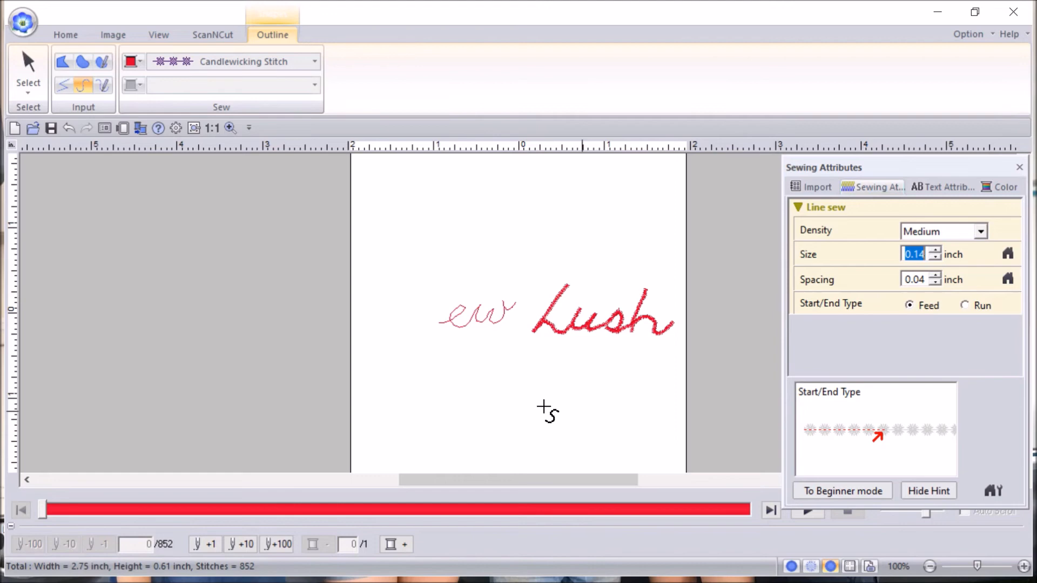
Step: Bring the background image back to nearly full visibility for tracing
{"action": "left_click", "coordinate": [122, 36]}
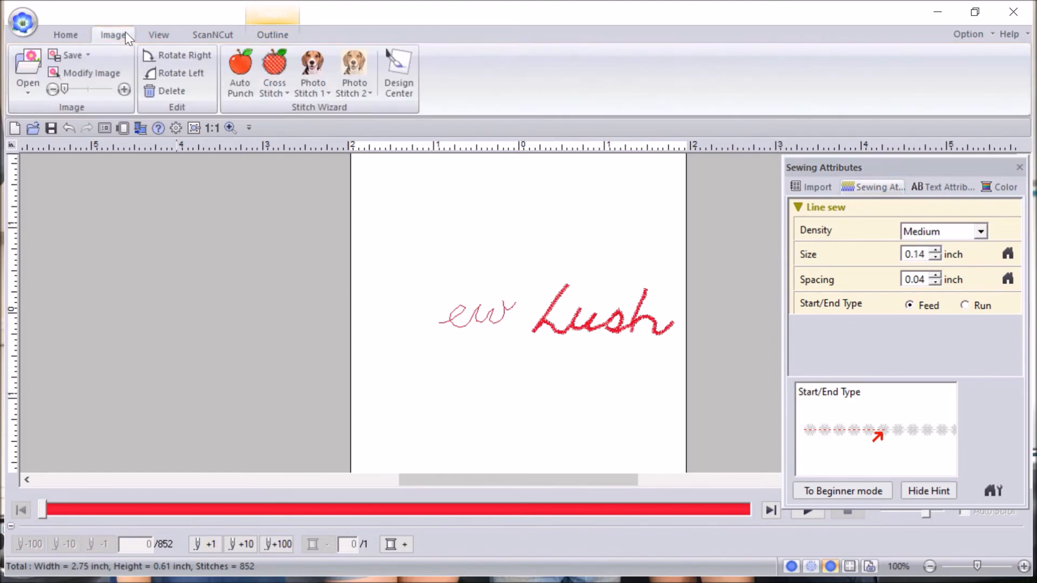
{"action": "left_click_drag", "start_coordinate": [71, 88], "coordinate": [113, 88]}
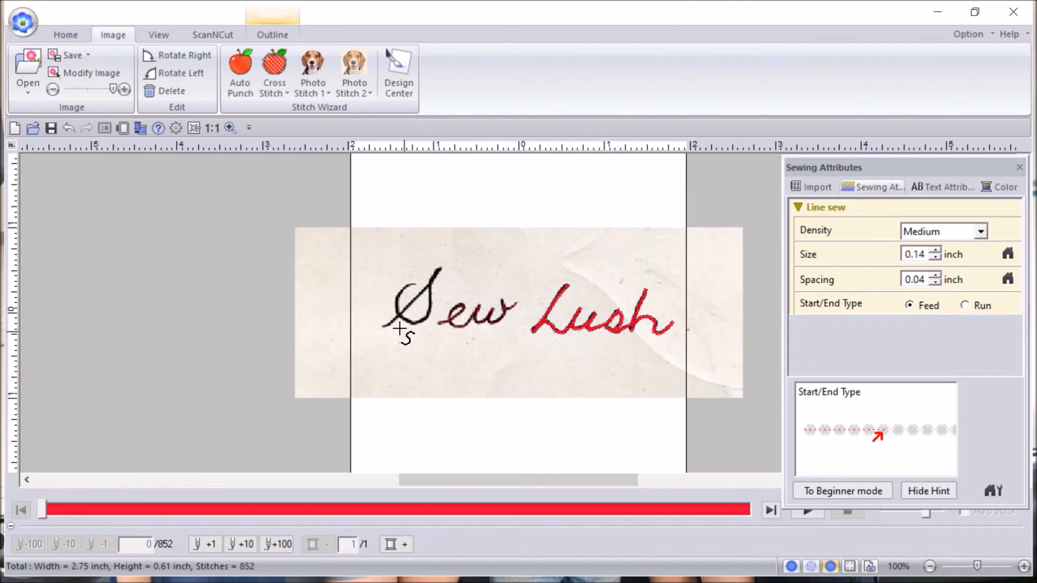
Step: Trace the handwritten capital S of Sew with open curve outlines in red Candlewicking Stitch
{"action": "mouse_move", "coordinate": [381, 328]}
{"action": "left_mouse_down"}
{"action": "mouse_move", "coordinate": [414, 308]}
{"action": "mouse_move", "coordinate": [440, 269]}
{"action": "mouse_move", "coordinate": [423, 318]}
{"action": "left_mouse_up"}
{"action": "left_click", "coordinate": [429, 287]}
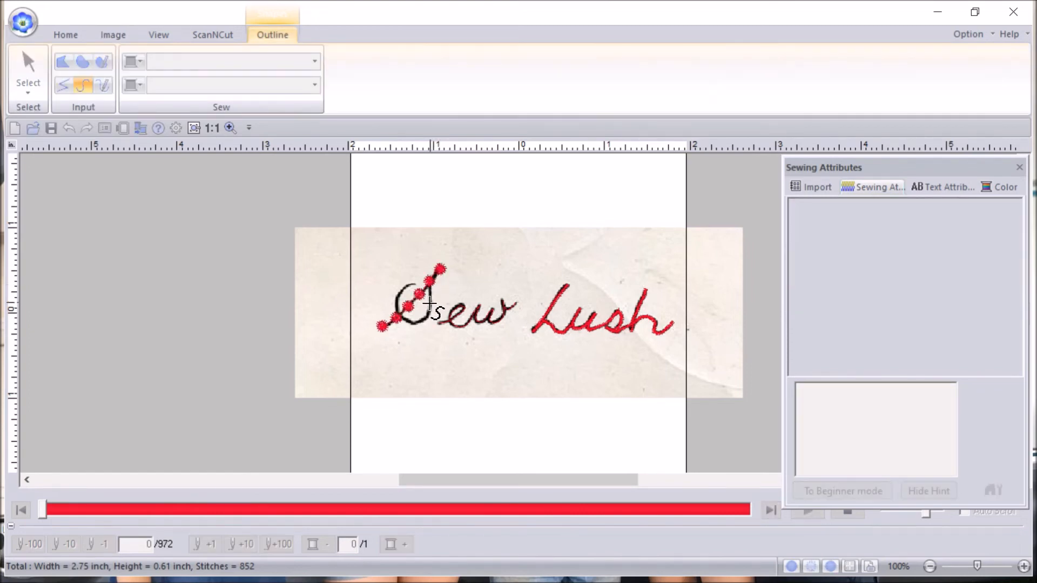
{"action": "mouse_move", "coordinate": [428, 316]}
{"action": "left_mouse_down"}
{"action": "mouse_move", "coordinate": [392, 309]}
{"action": "mouse_move", "coordinate": [406, 285]}
{"action": "left_mouse_up"}
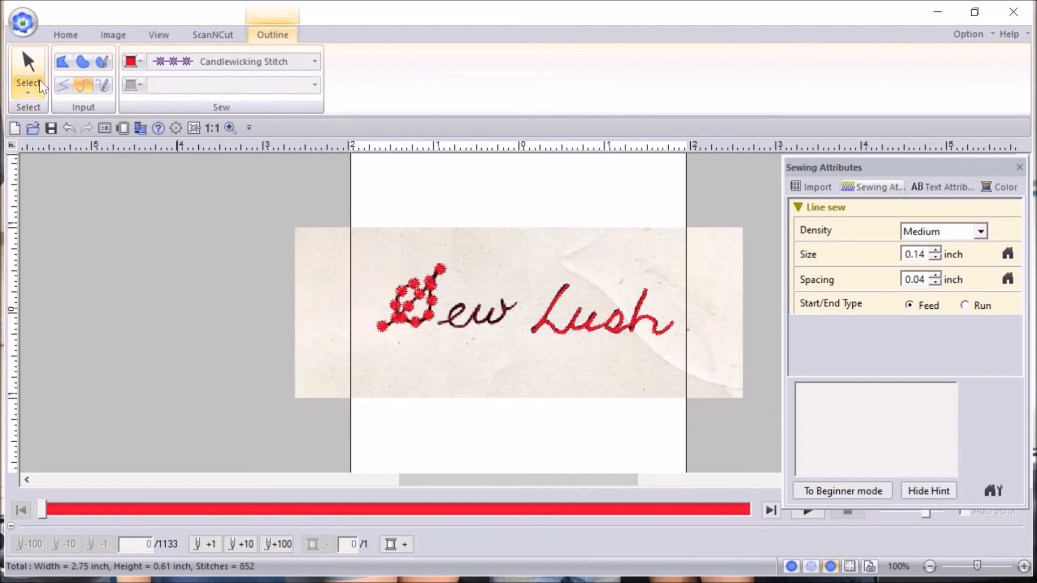
{"action": "left_click", "coordinate": [34, 68]}
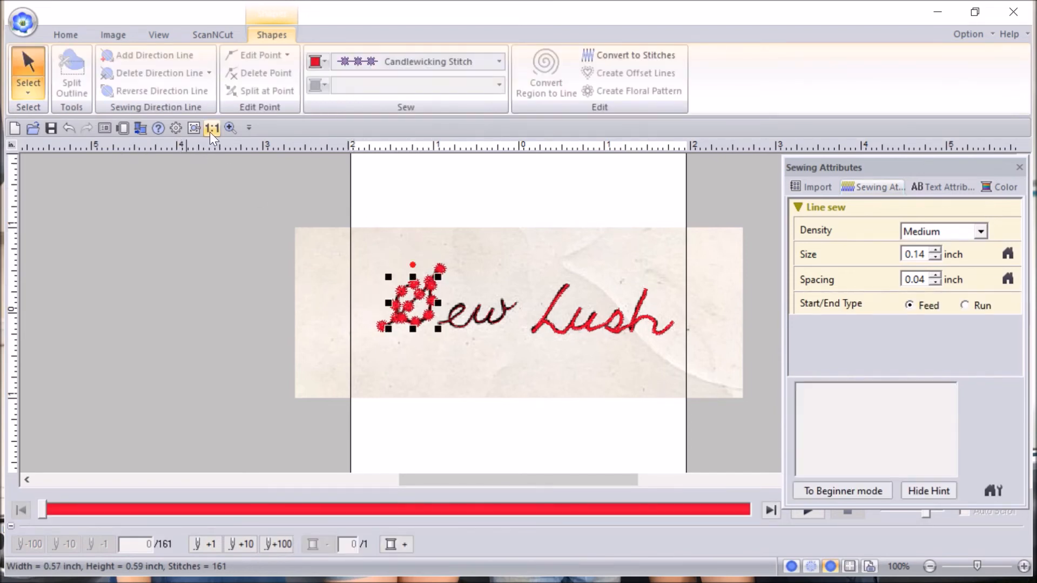
Step: Examine the candlewicking S up close and delete its outlines
{"action": "left_click", "coordinate": [229, 127]}
{"action": "left_click", "coordinate": [435, 319]}
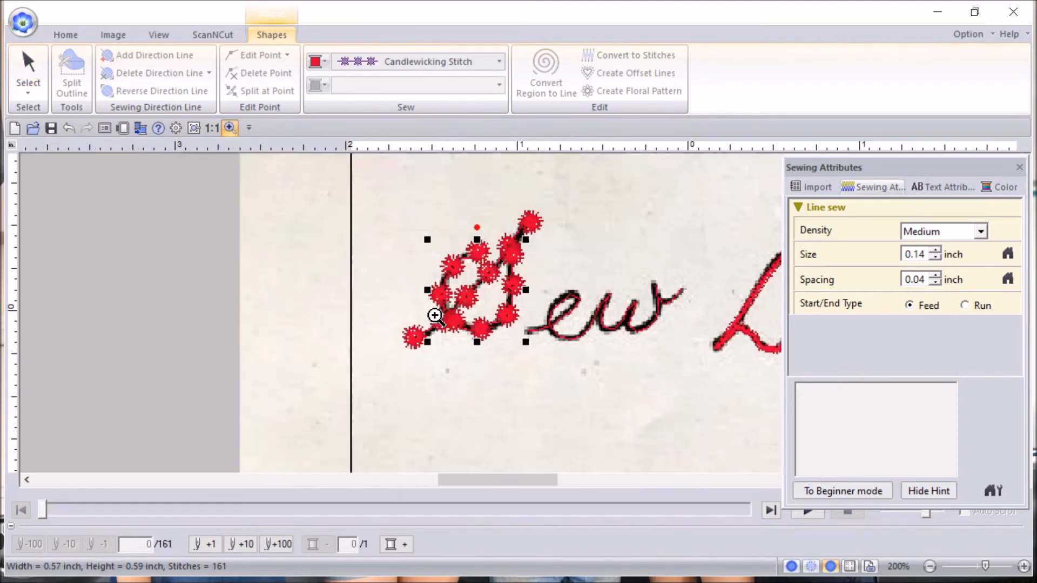
{"action": "left_click", "coordinate": [552, 376]}
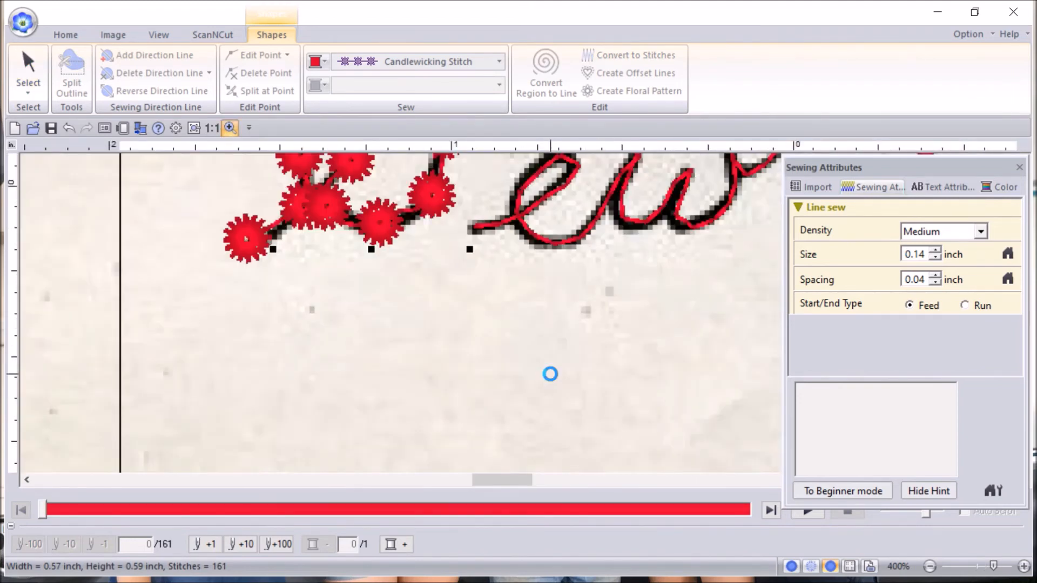
{"action": "right_click", "coordinate": [620, 398]}
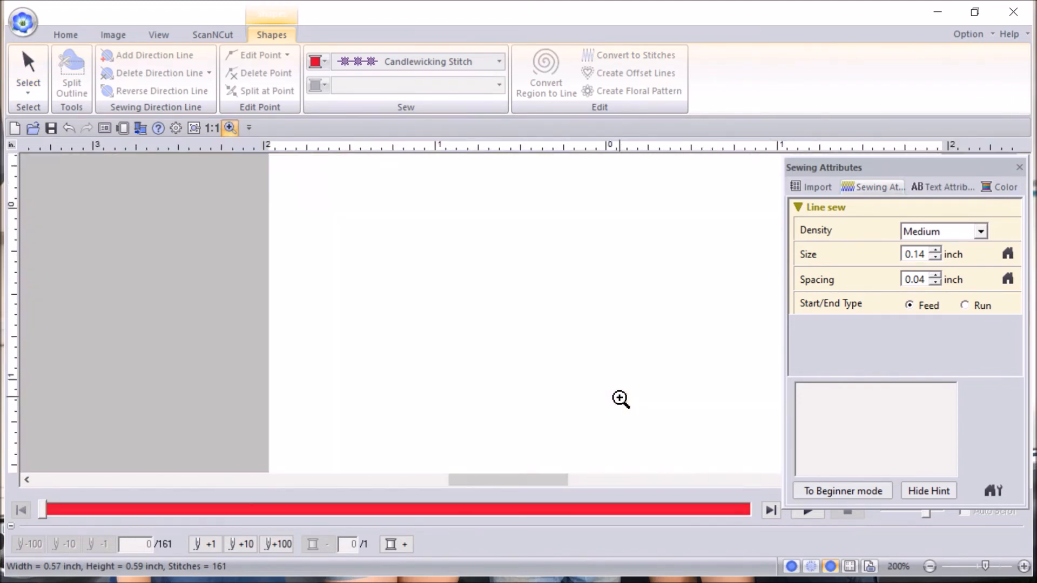
{"action": "right_click", "coordinate": [507, 314]}
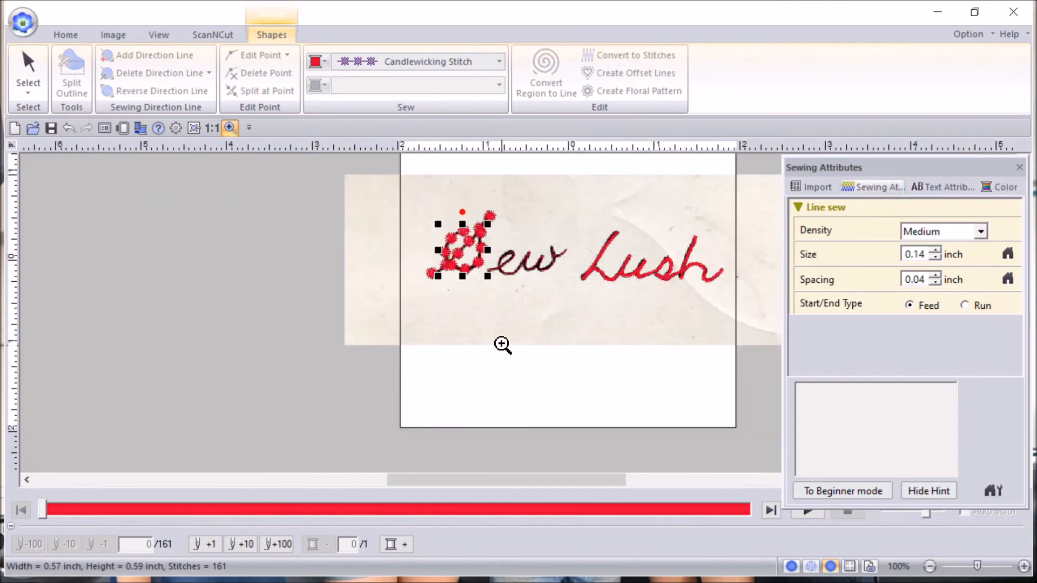
{"action": "left_click", "coordinate": [30, 80]}
{"action": "left_click", "coordinate": [457, 289]}
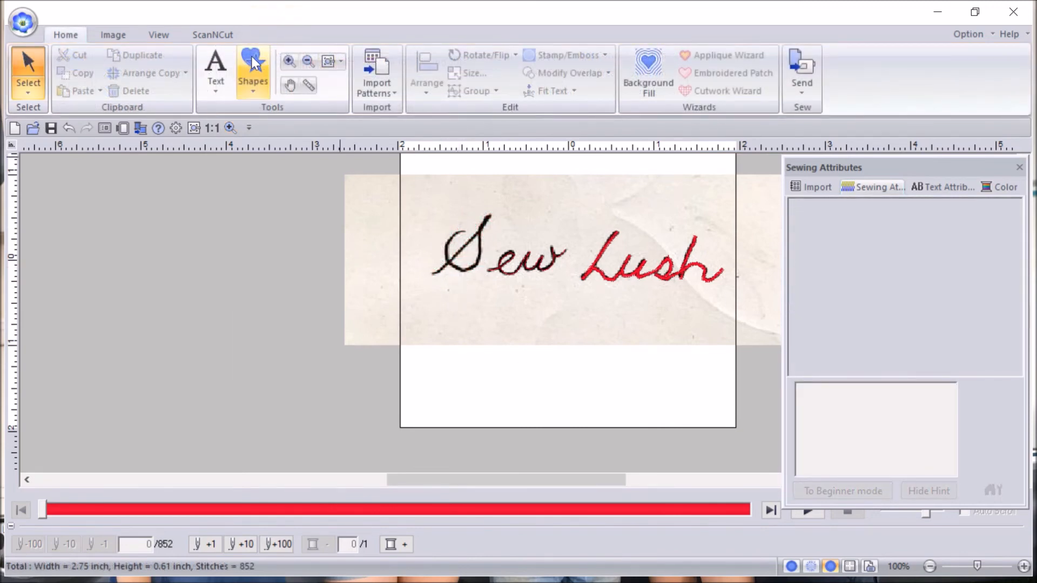
Step: Trace the handwritten capital S of Sew with open curve outlines in red Chain Stitch
{"action": "left_click", "coordinate": [254, 63]}
{"action": "left_click", "coordinate": [376, 136]}
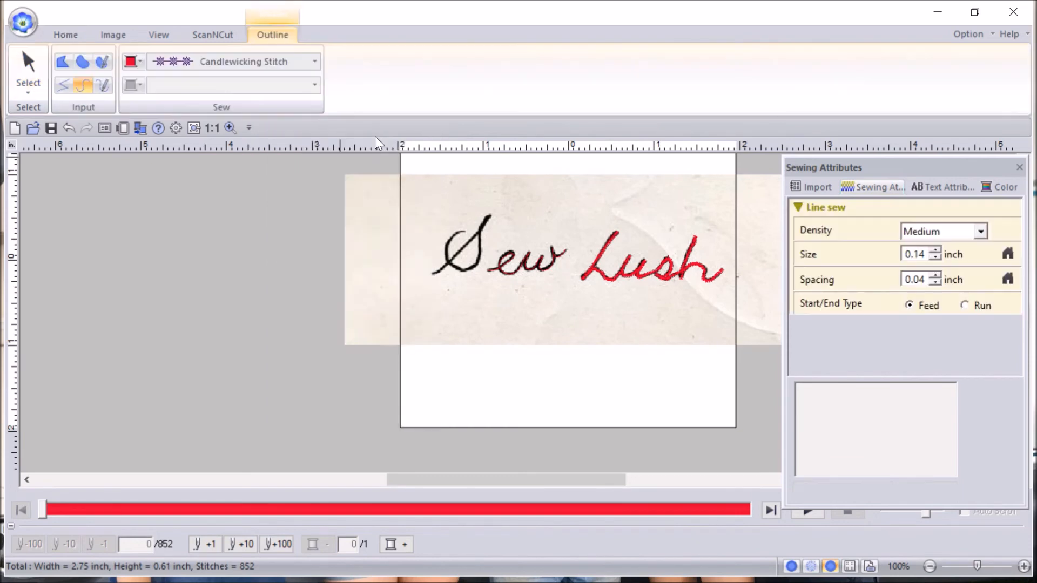
{"action": "left_click", "coordinate": [314, 61]}
{"action": "left_click", "coordinate": [272, 222]}
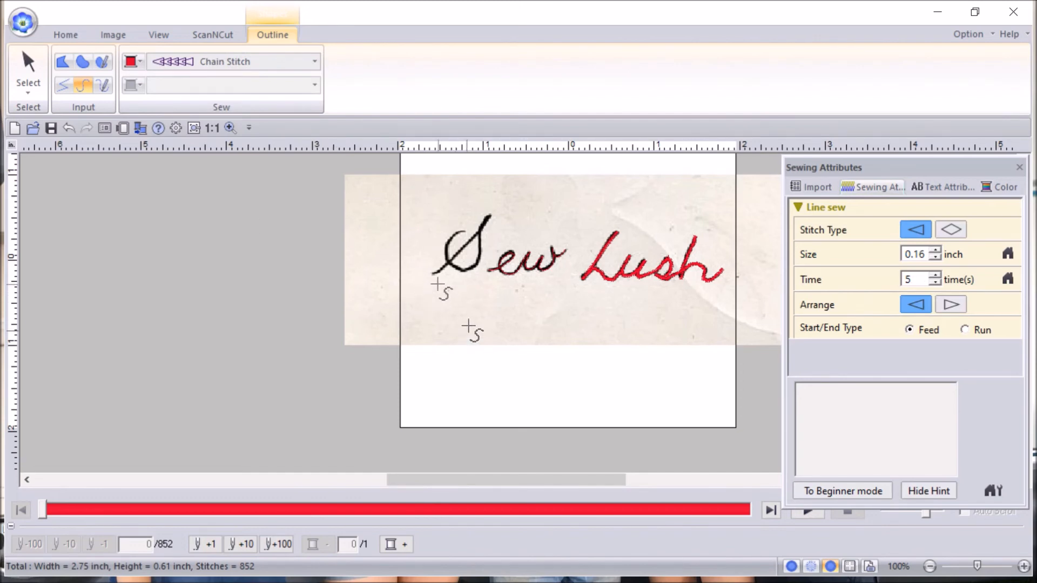
{"action": "left_click", "coordinate": [433, 276]}
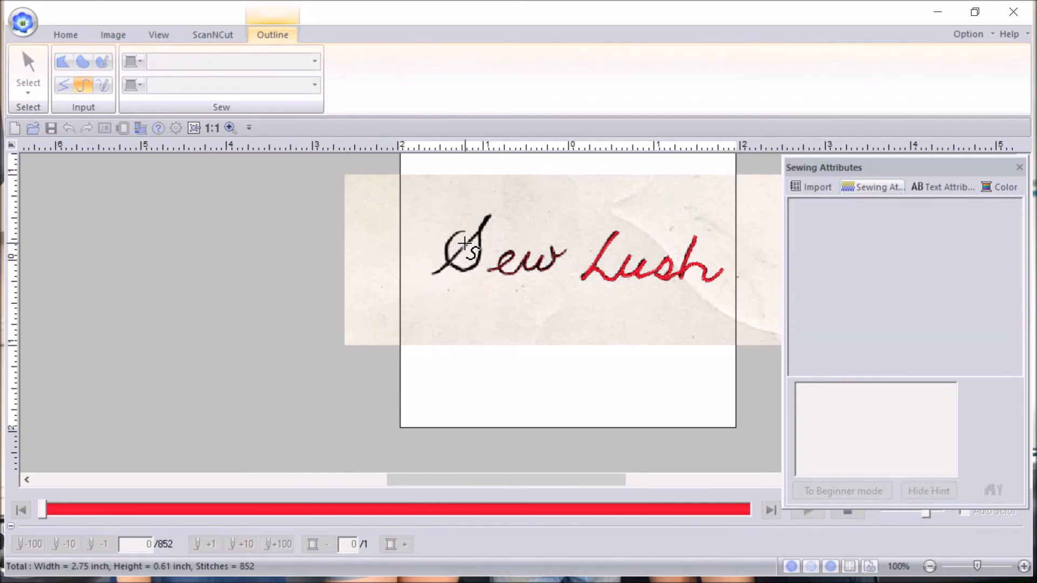
{"action": "left_click", "coordinate": [488, 214]}
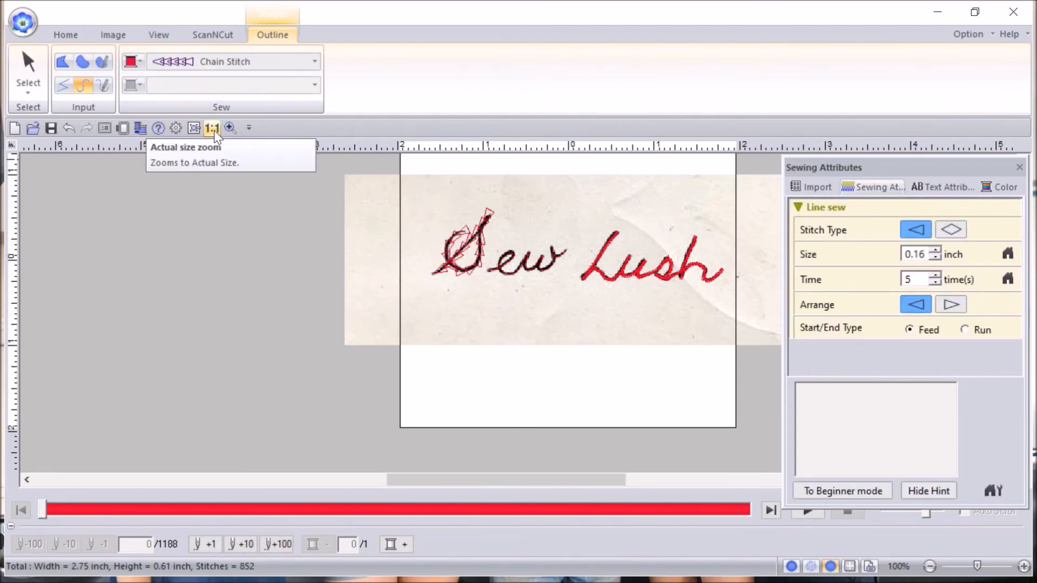
Step: Reshape the loop of the chain-stitched S by moving its upper end point and its lower-left outline point
{"action": "left_click", "coordinate": [230, 128]}
{"action": "left_click", "coordinate": [478, 279]}
{"action": "left_click", "coordinate": [28, 86]}
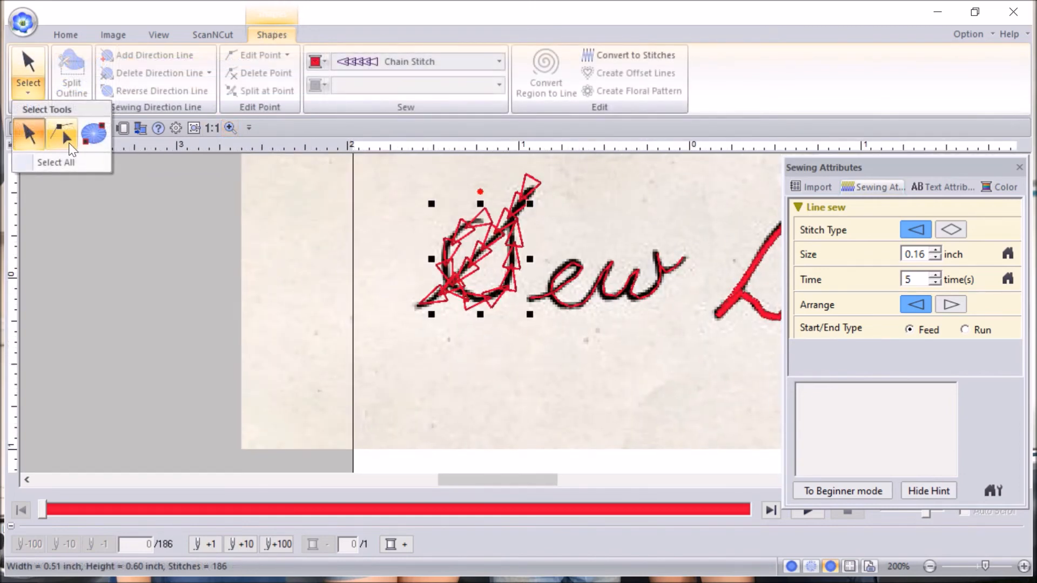
{"action": "left_click", "coordinate": [66, 136]}
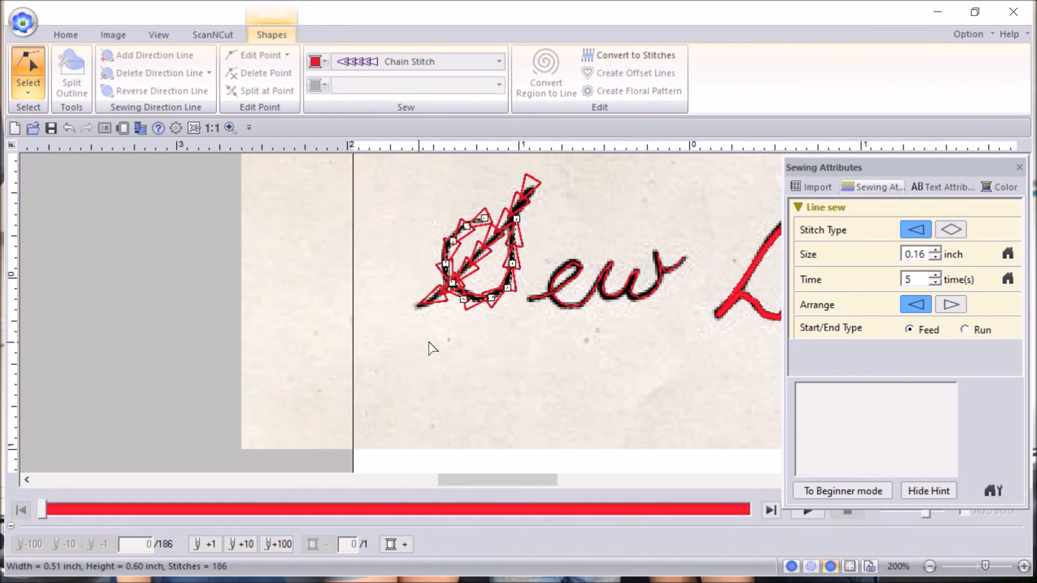
{"action": "left_click", "coordinate": [485, 218]}
{"action": "left_click_drag", "start_coordinate": [473, 224], "coordinate": [462, 230]}
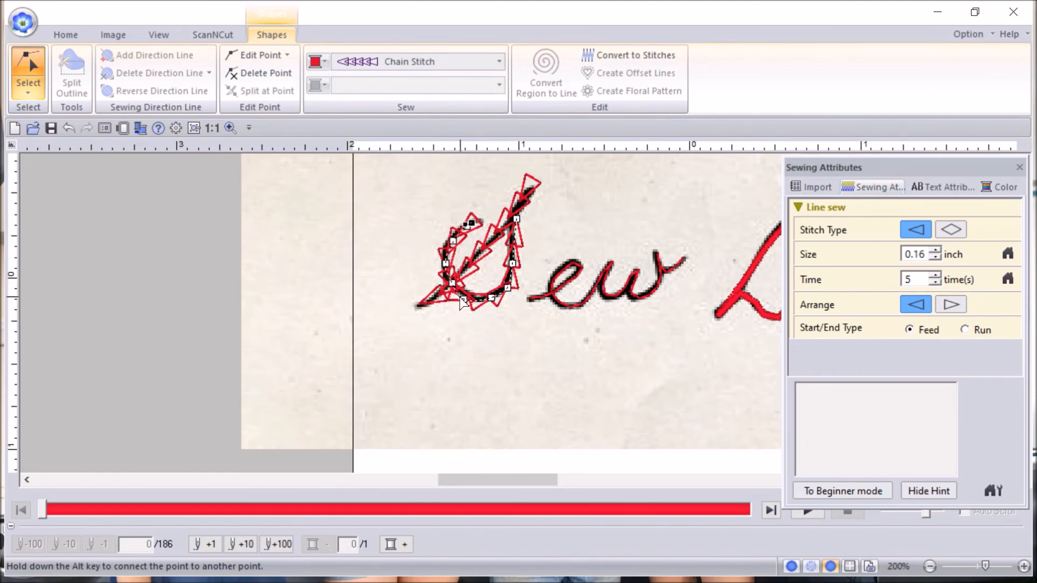
{"action": "left_click_drag", "start_coordinate": [463, 301], "coordinate": [453, 283]}
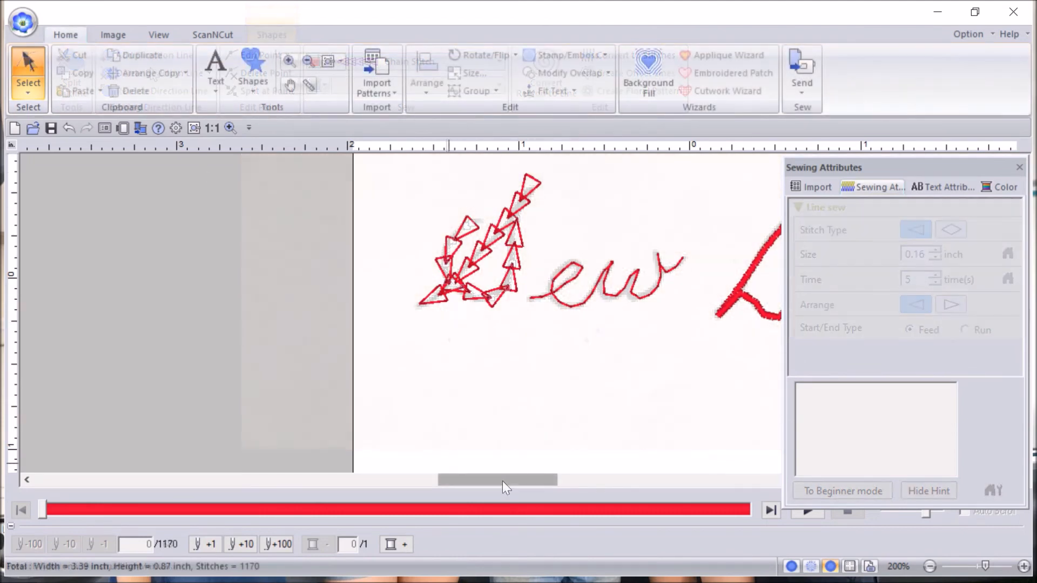
Step: Add the text "Sew Lush" in the Script 02 font just below the traced handwriting
{"action": "left_click_drag", "start_coordinate": [502, 481], "coordinate": [539, 481]}
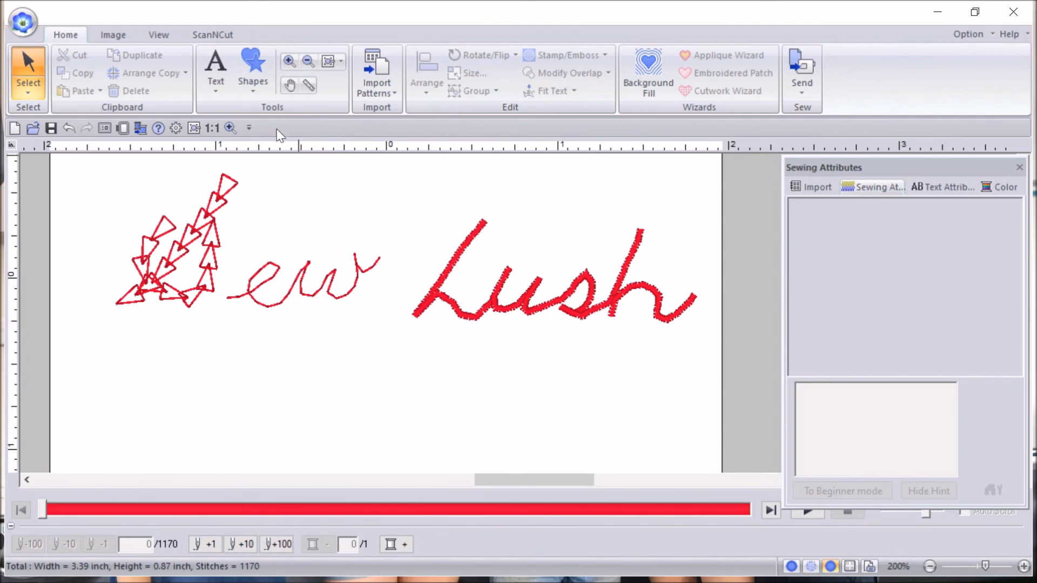
{"action": "left_click", "coordinate": [219, 76]}
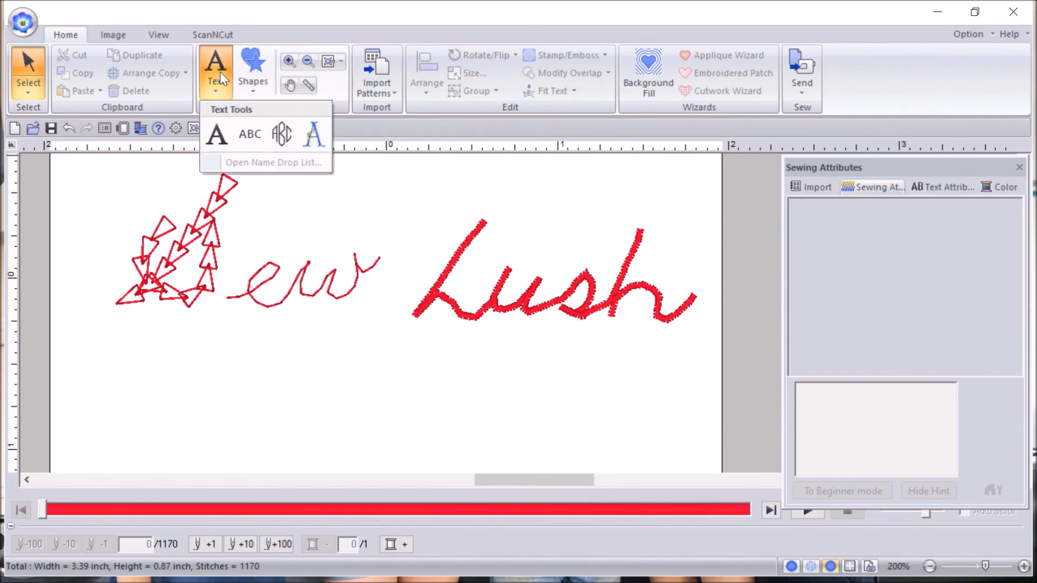
{"action": "left_click", "coordinate": [223, 135]}
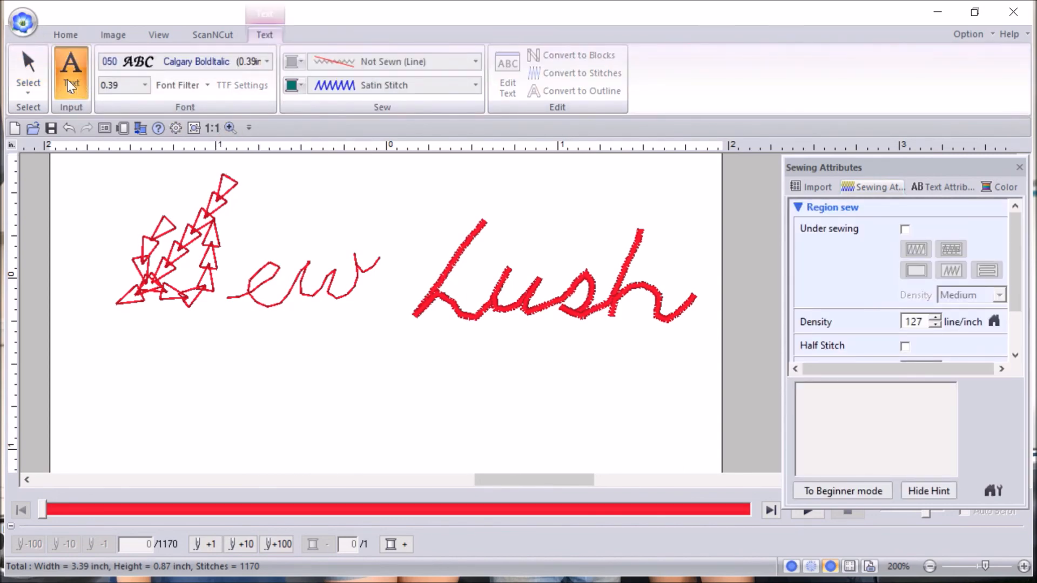
{"action": "left_click", "coordinate": [266, 61]}
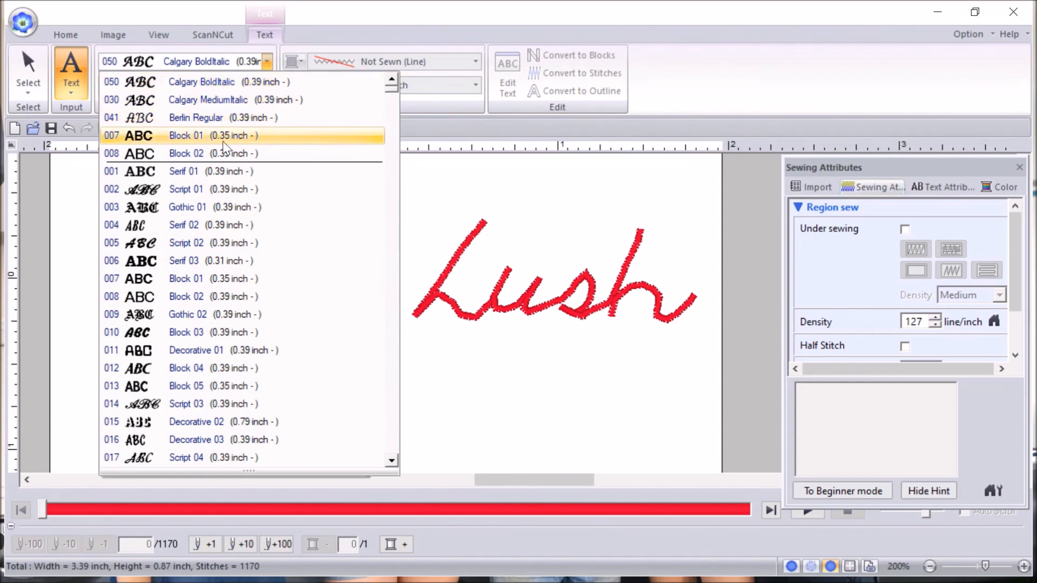
{"action": "left_click", "coordinate": [183, 243]}
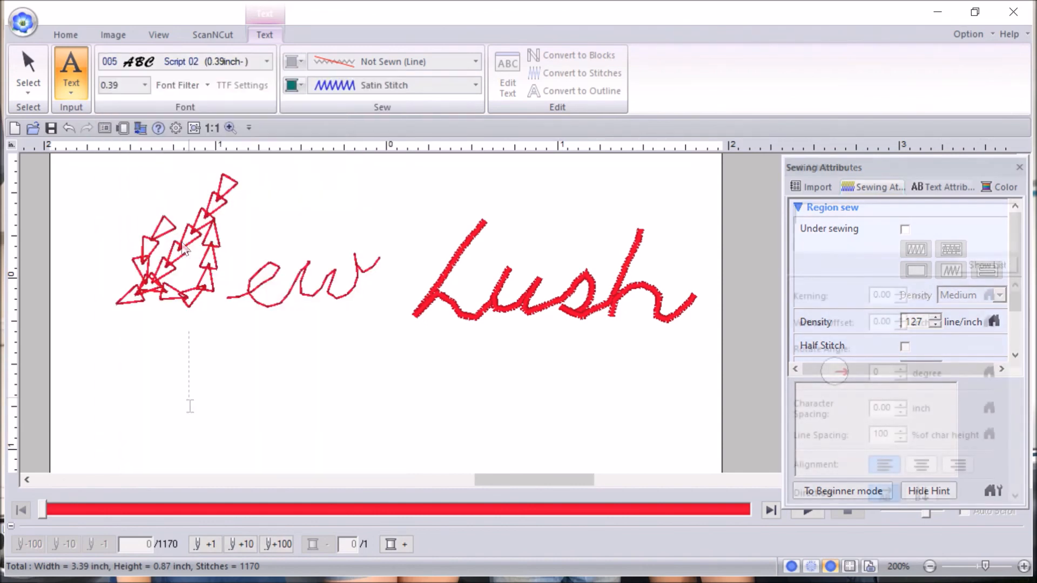
{"action": "left_click", "coordinate": [187, 387]}
{"action": "type", "text": "Sew"}
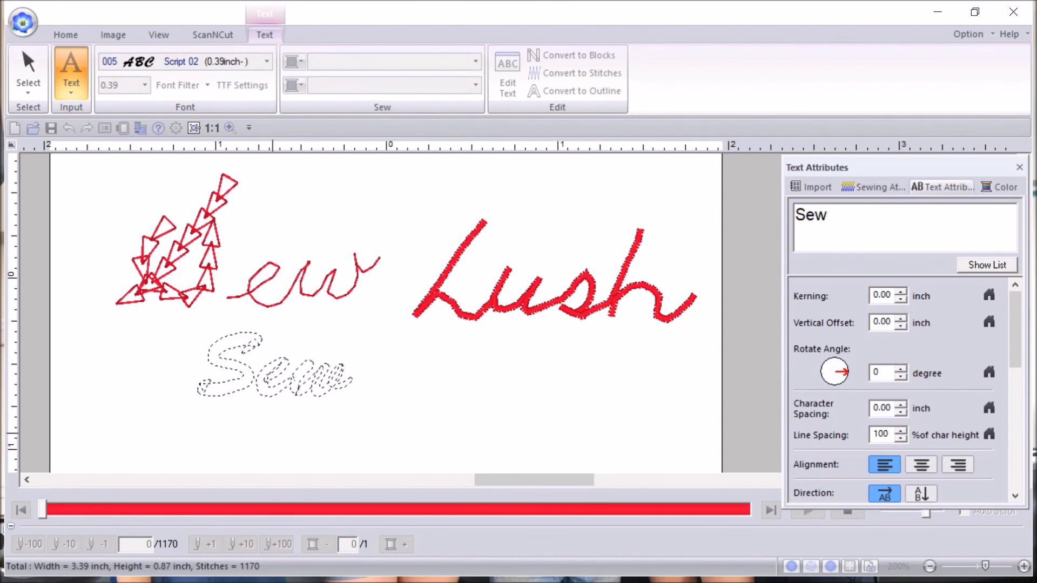
{"action": "type", "text": " Lush"}
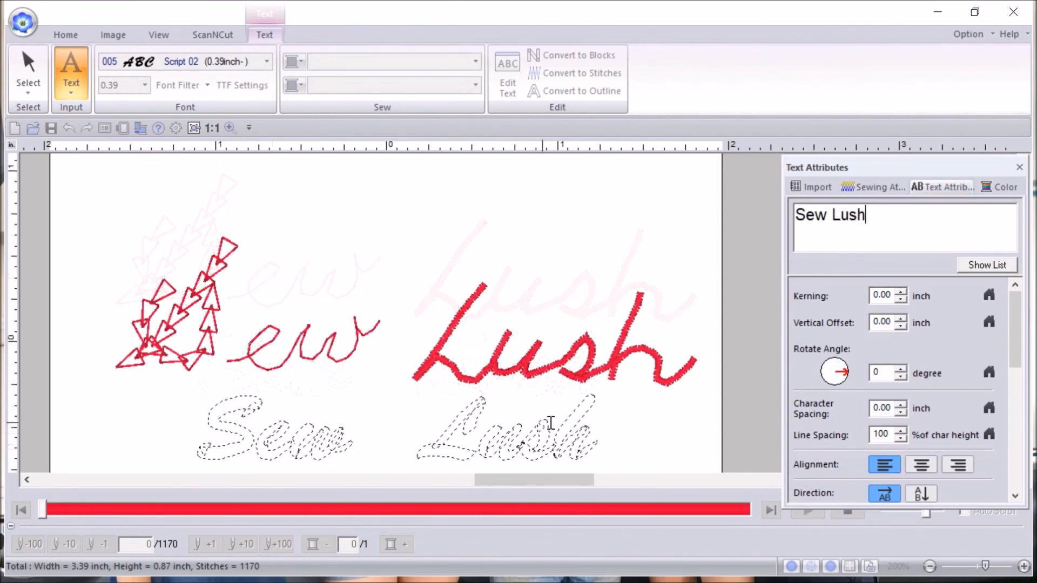
{"action": "key", "text": "Return"}
{"action": "key", "text": "Escape"}
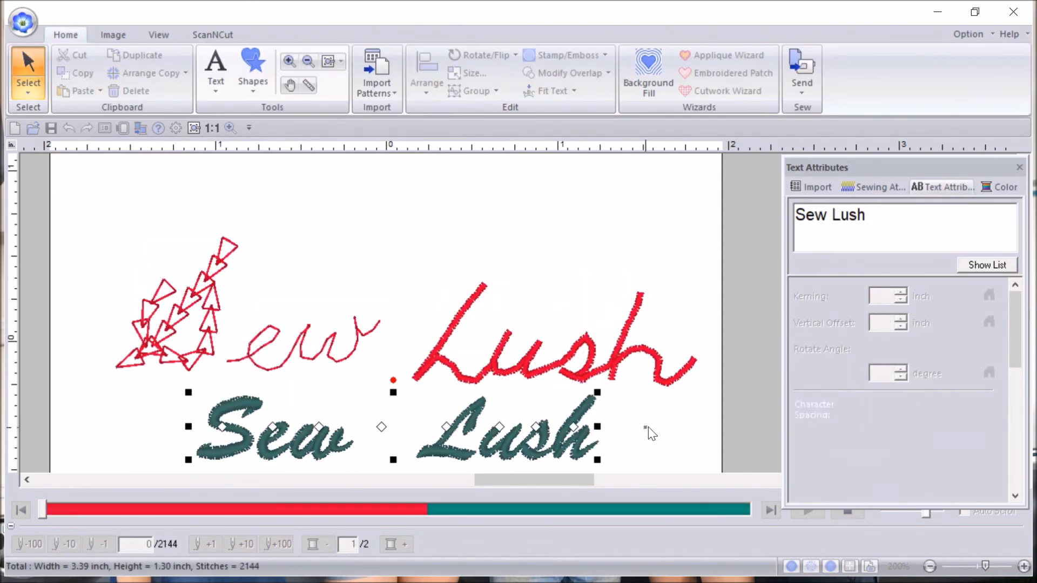
{"action": "scroll", "coordinate": [752, 402], "scroll_direction": "down", "scroll_amount": 1}
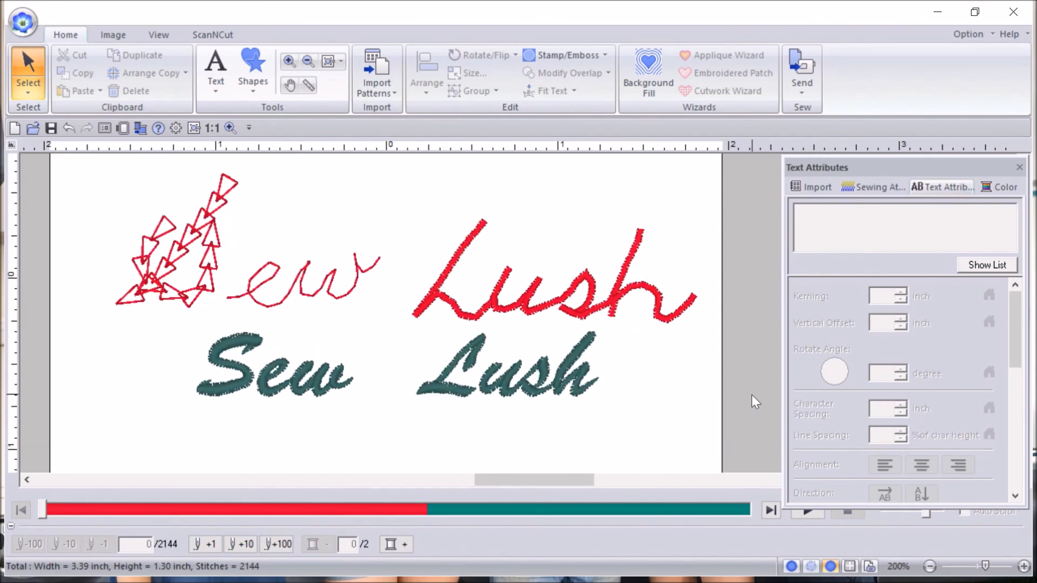